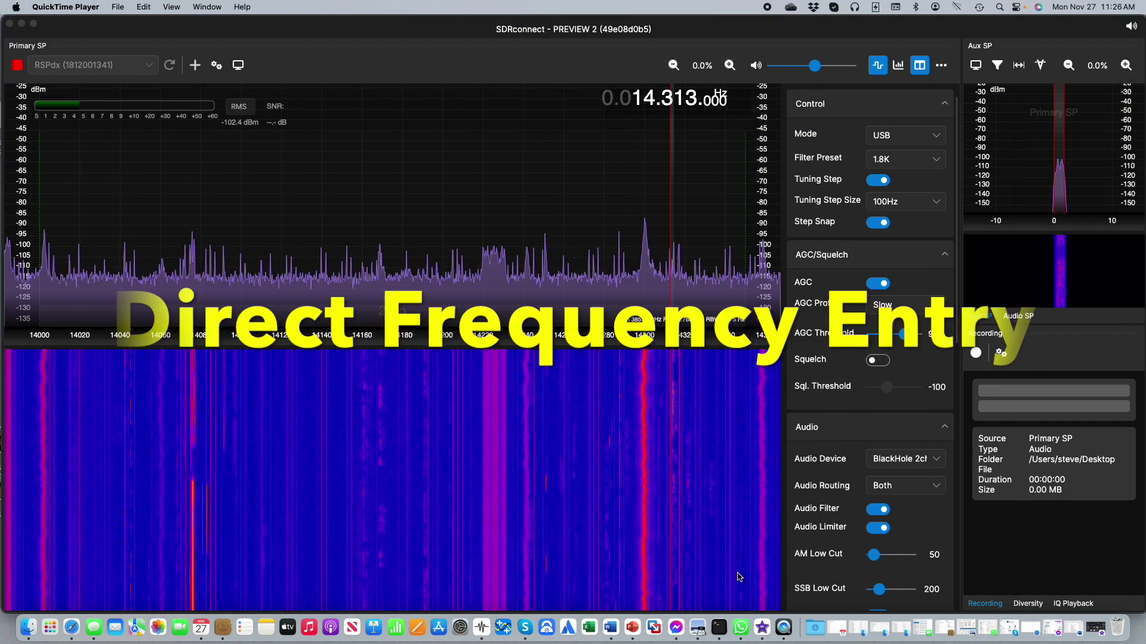
- Tune the receiver to 14.170 MHz by entering 14.17 on the Bands/KeyPad keypad
{"action": "scroll", "coordinate": [843, 515], "scroll_direction": "down", "scroll_amount": 3}
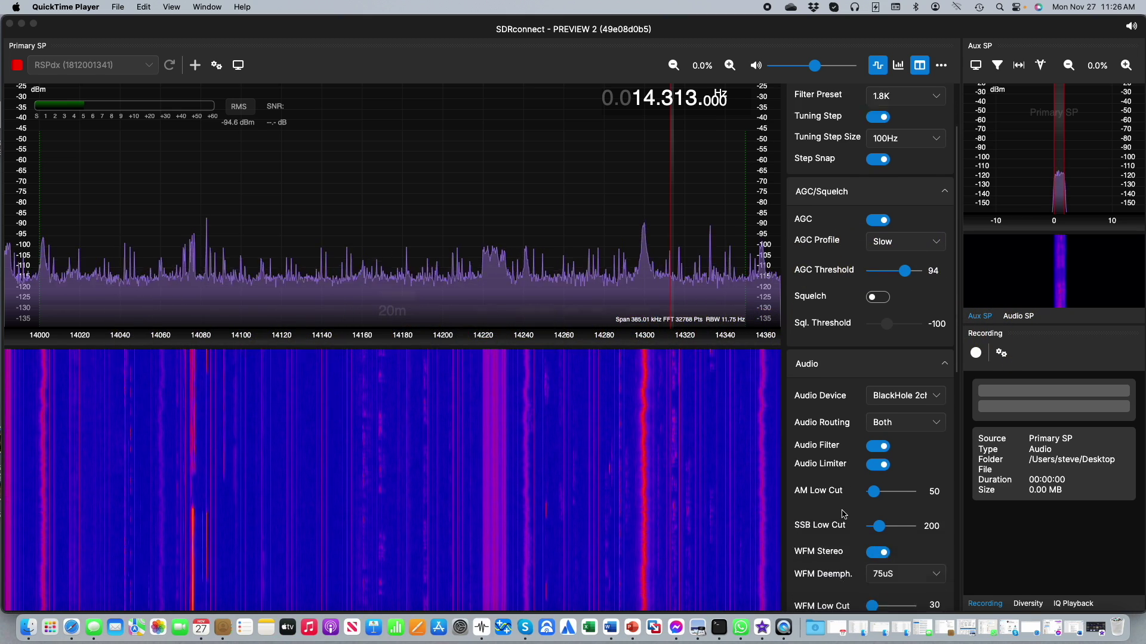
{"action": "scroll", "coordinate": [843, 514], "scroll_direction": "down", "scroll_amount": 8}
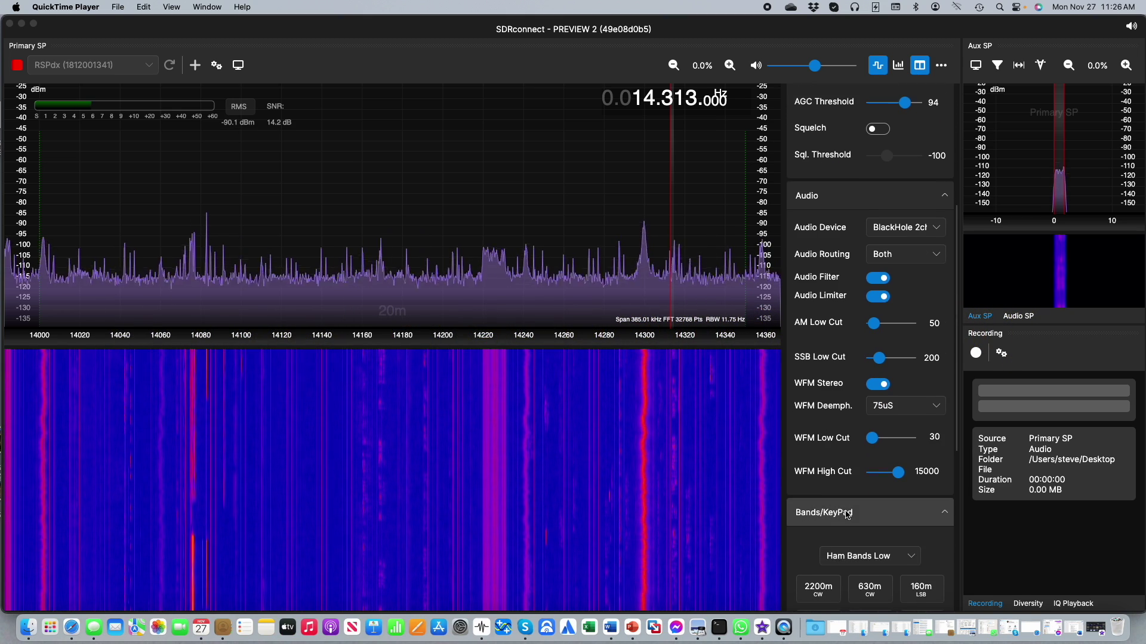
{"action": "scroll", "coordinate": [848, 515], "scroll_direction": "down", "scroll_amount": 7}
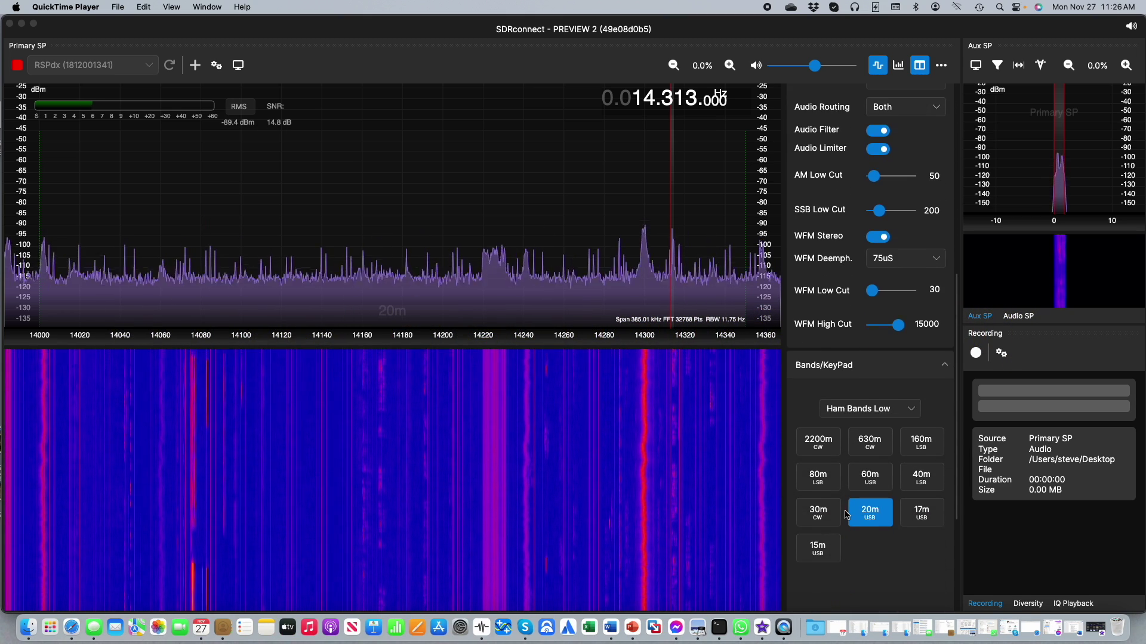
{"action": "scroll", "coordinate": [846, 515], "scroll_direction": "down", "scroll_amount": 3}
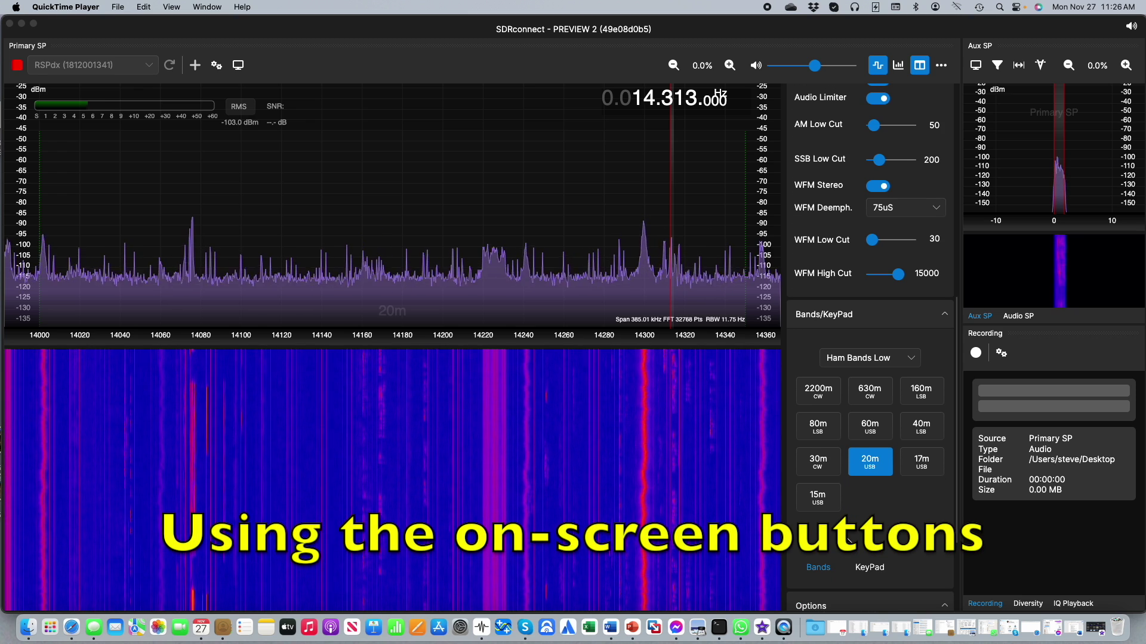
{"action": "left_click", "coordinate": [868, 568]}
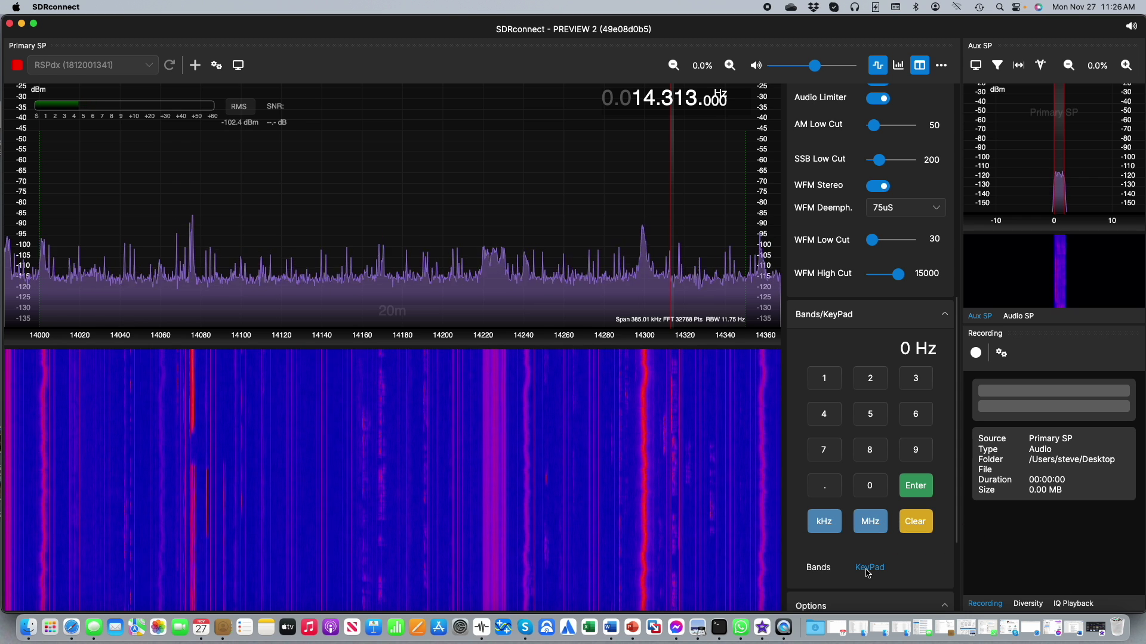
{"action": "left_click", "coordinate": [827, 382]}
{"action": "left_click", "coordinate": [825, 416]}
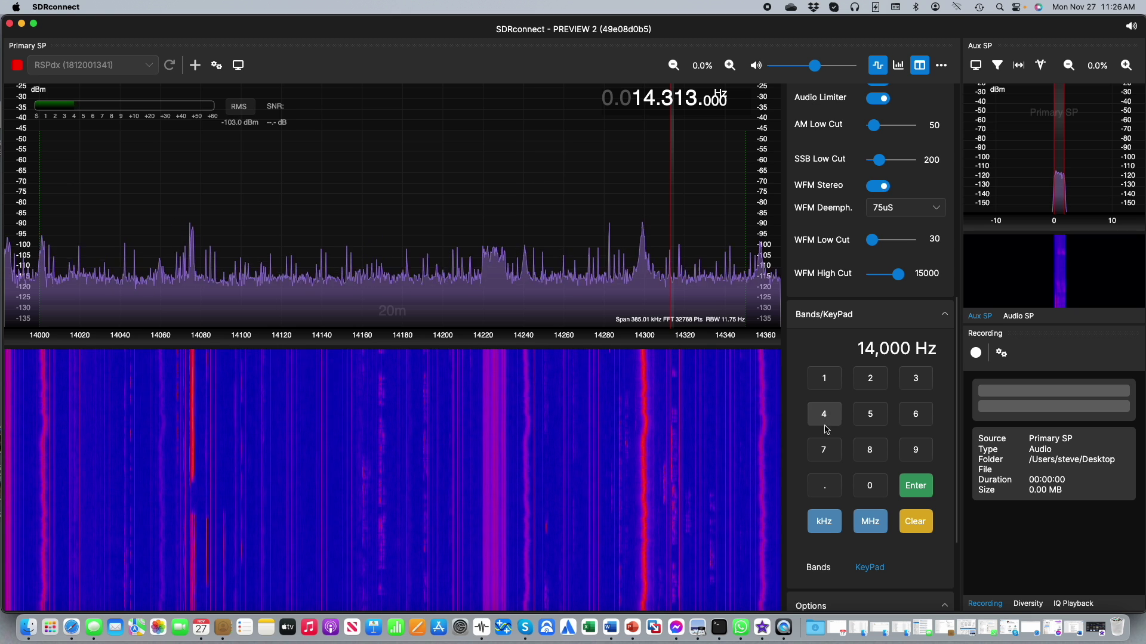
{"action": "left_click", "coordinate": [823, 488]}
{"action": "left_click", "coordinate": [825, 382]}
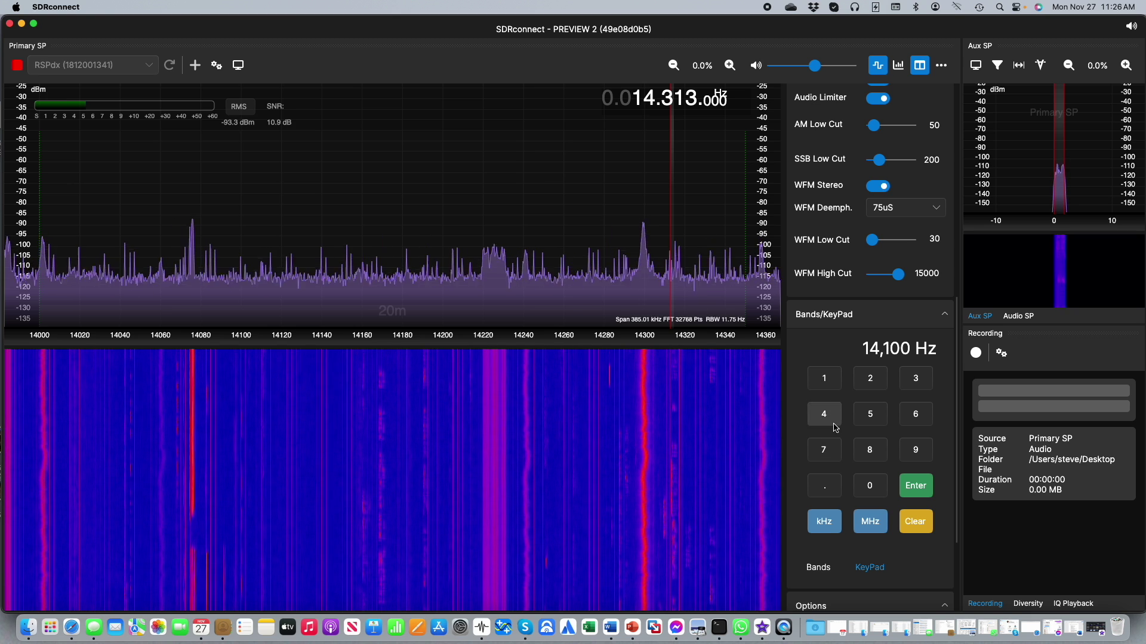
{"action": "left_click", "coordinate": [823, 450]}
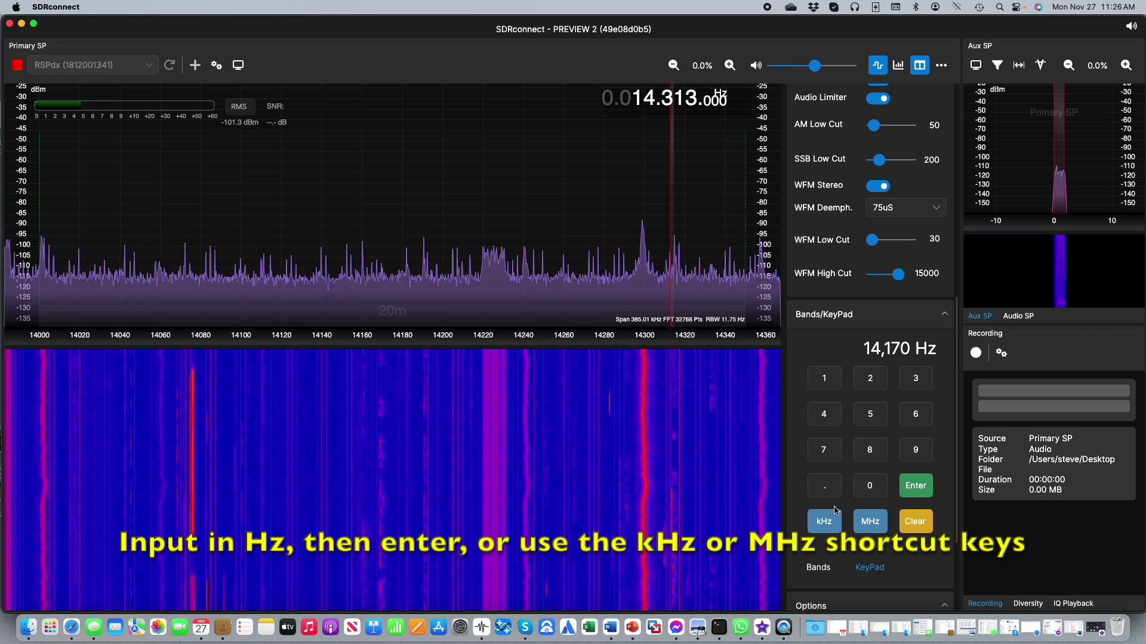
{"action": "left_click", "coordinate": [868, 523]}
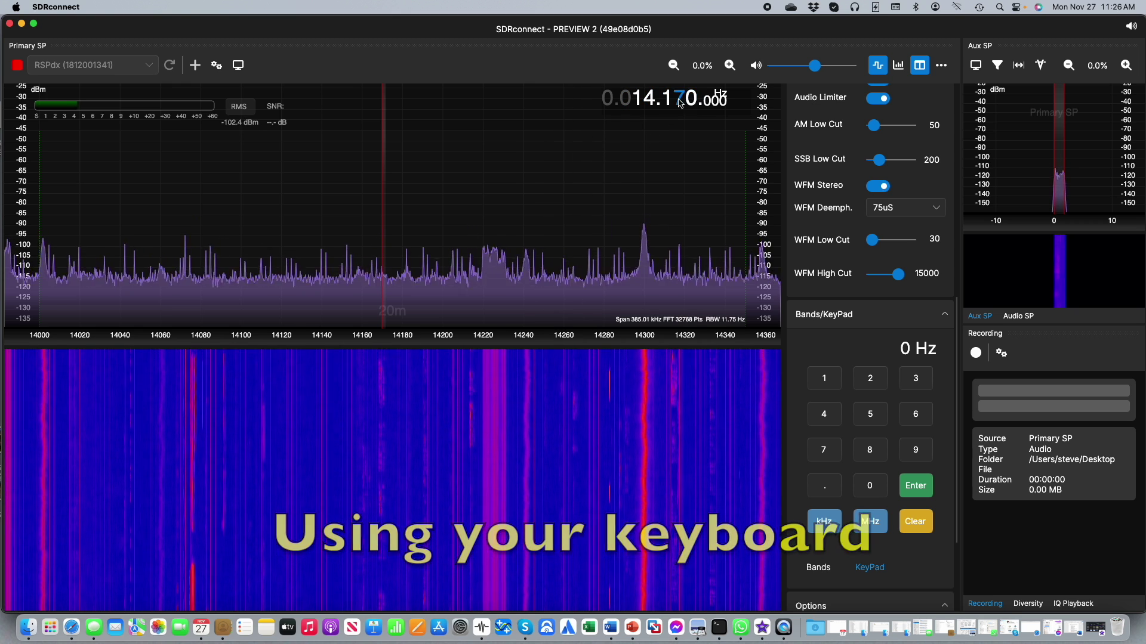
- Enter 14.315 directly from the keyboard to retune the receiver to 14.315 MHz
{"action": "type", "text": "1"}
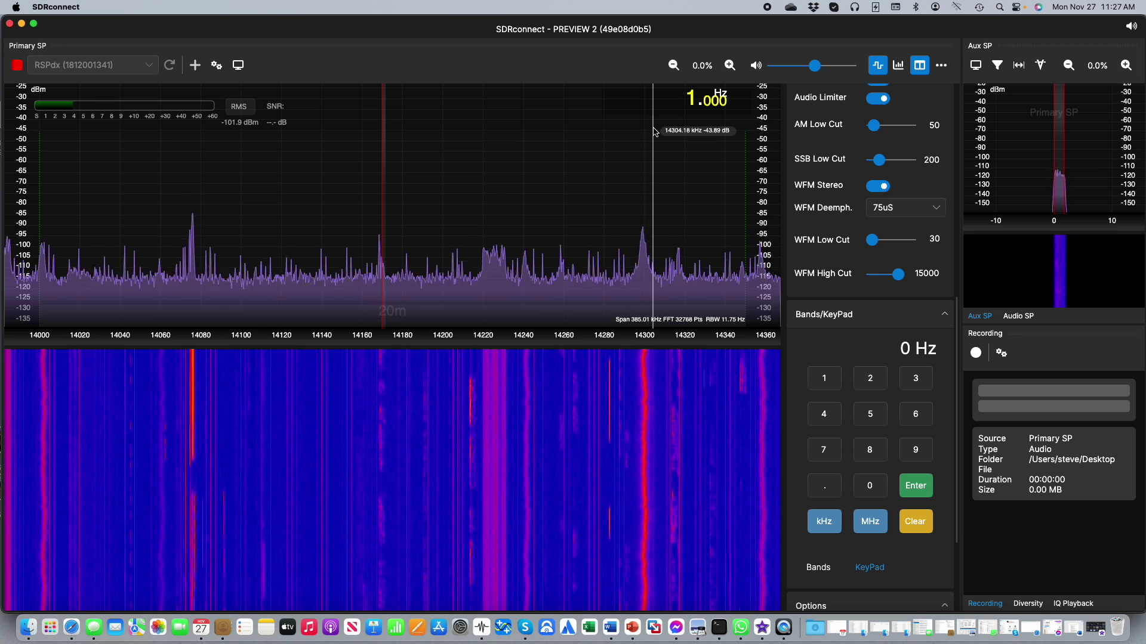
{"action": "type", "text": "4."}
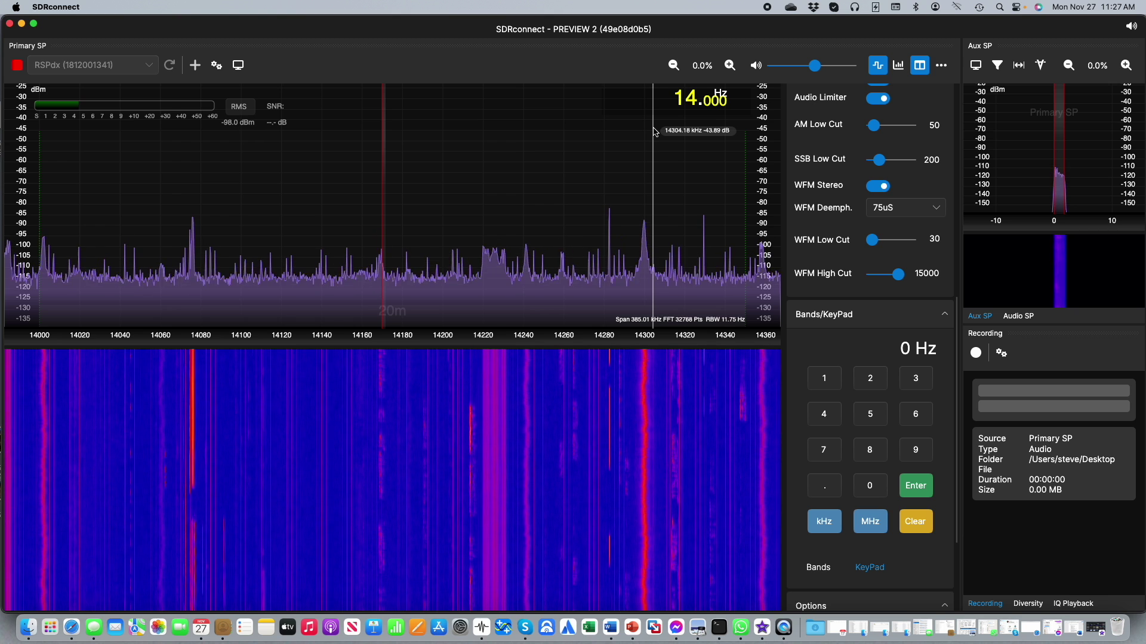
{"action": "type", "text": "315"}
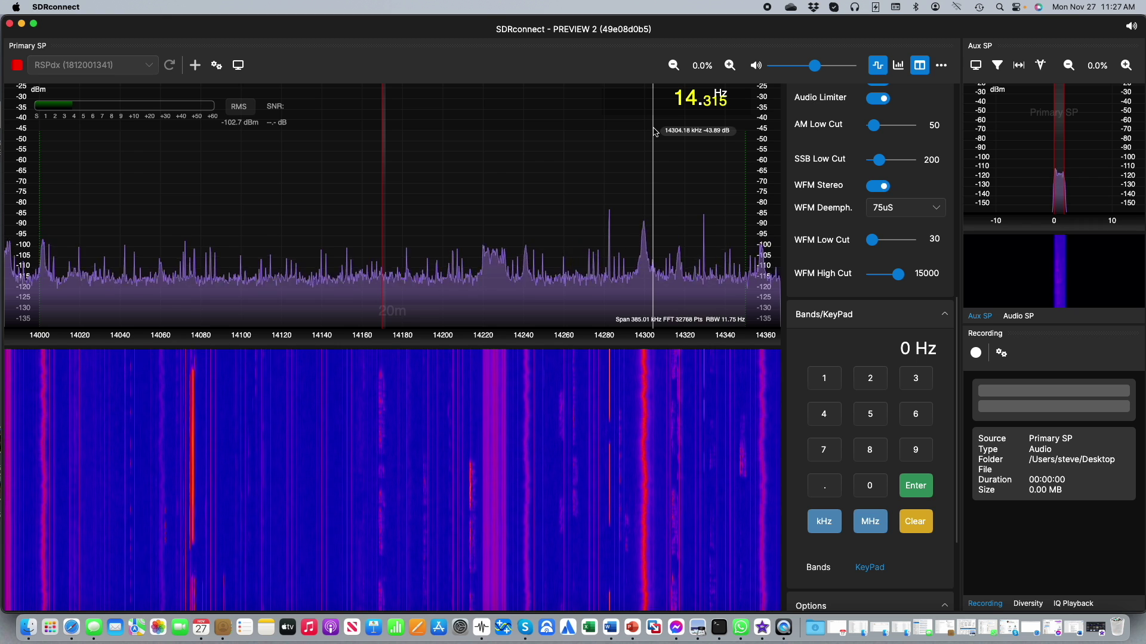
{"action": "key", "text": "Return"}
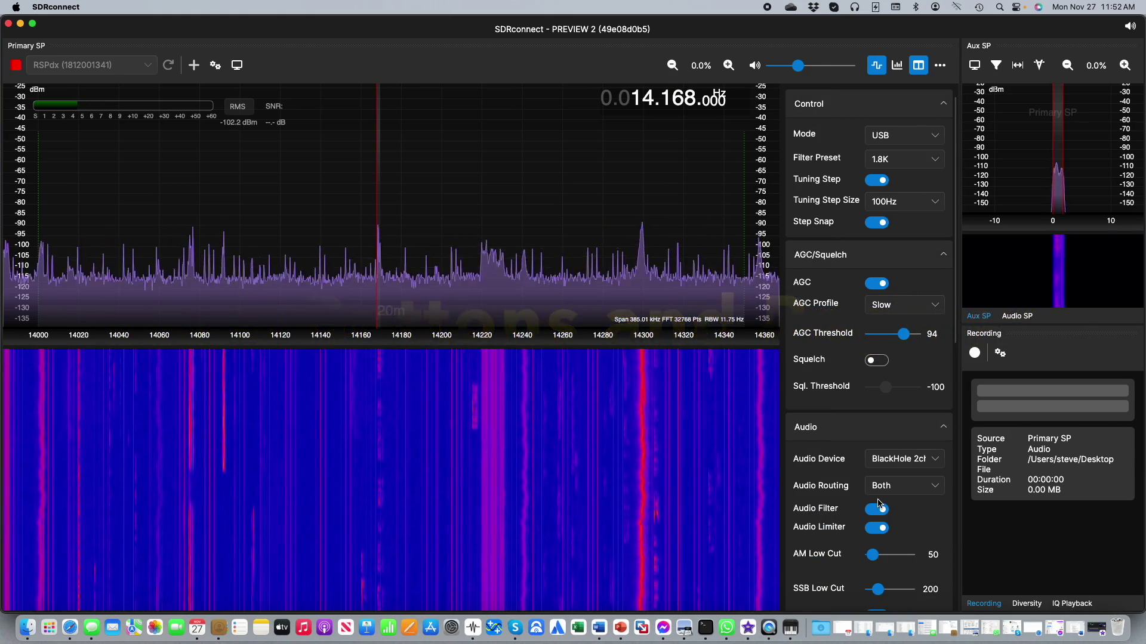
- Set the Global Settings IARU region to Australia, Southern Asia, Pacific Islands
{"action": "scroll", "coordinate": [879, 503], "scroll_direction": "down", "scroll_amount": 10}
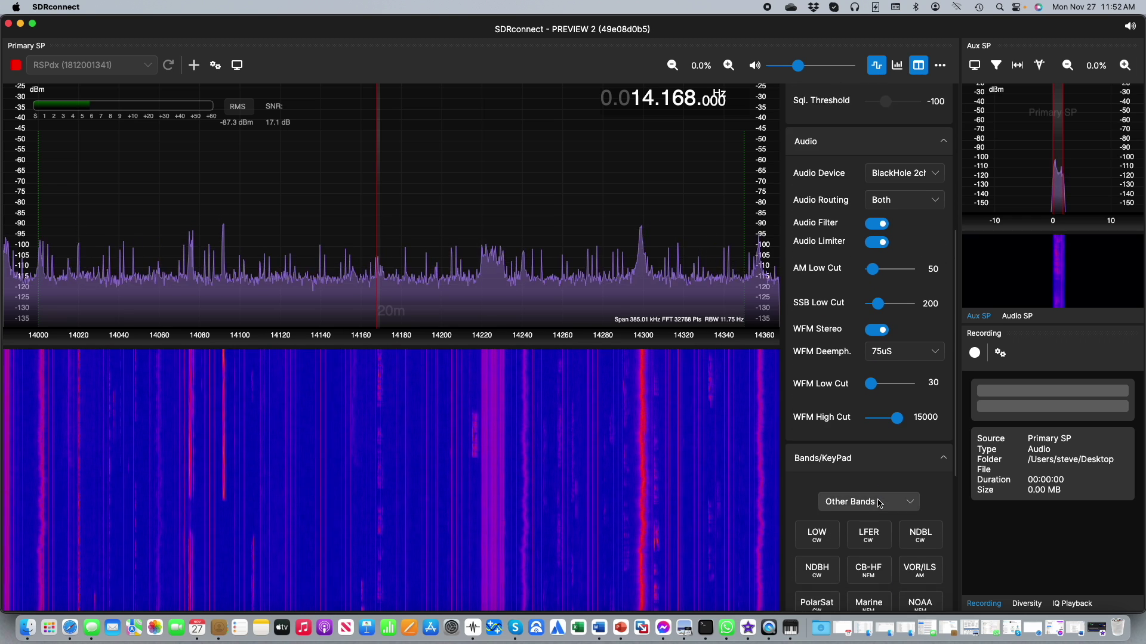
{"action": "scroll", "coordinate": [879, 503], "scroll_direction": "down", "scroll_amount": 4}
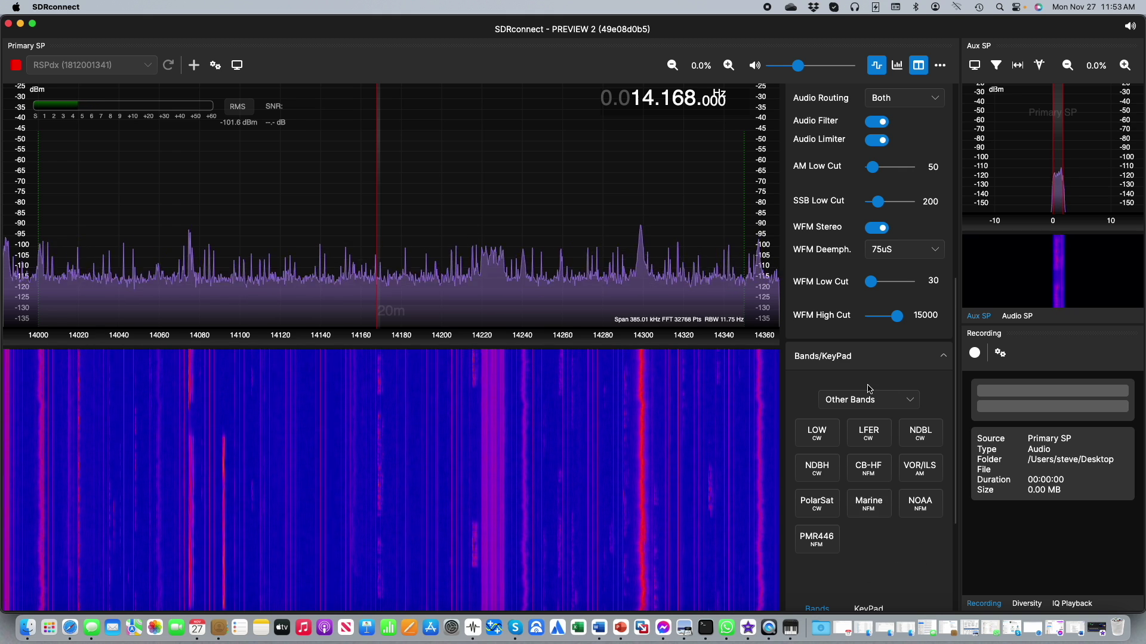
{"action": "left_click", "coordinate": [939, 67]}
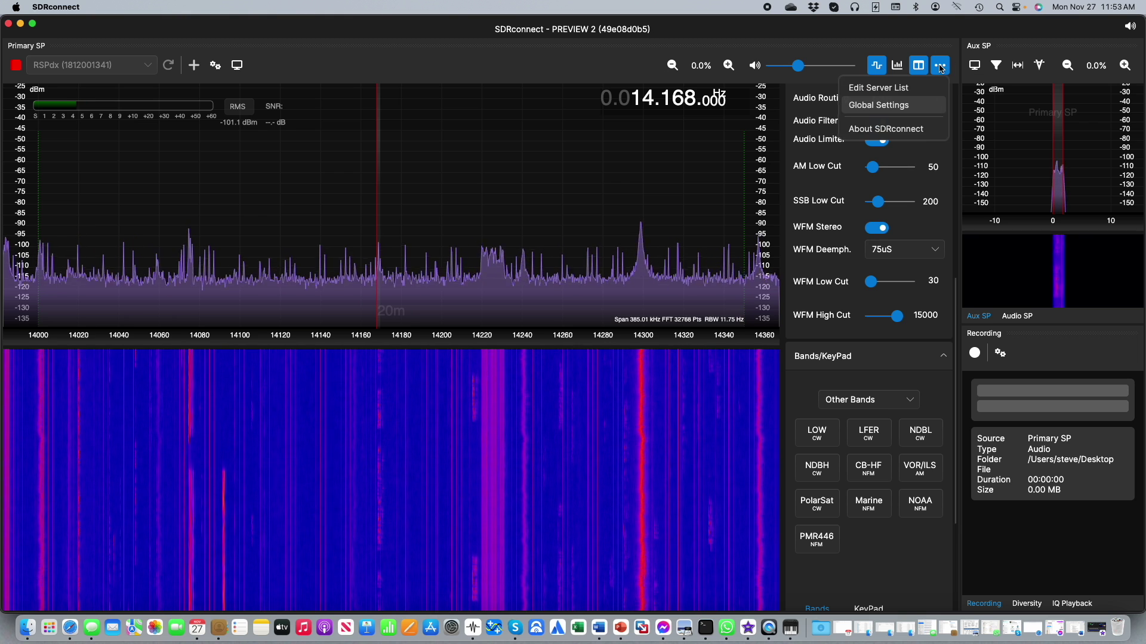
{"action": "left_click", "coordinate": [904, 106]}
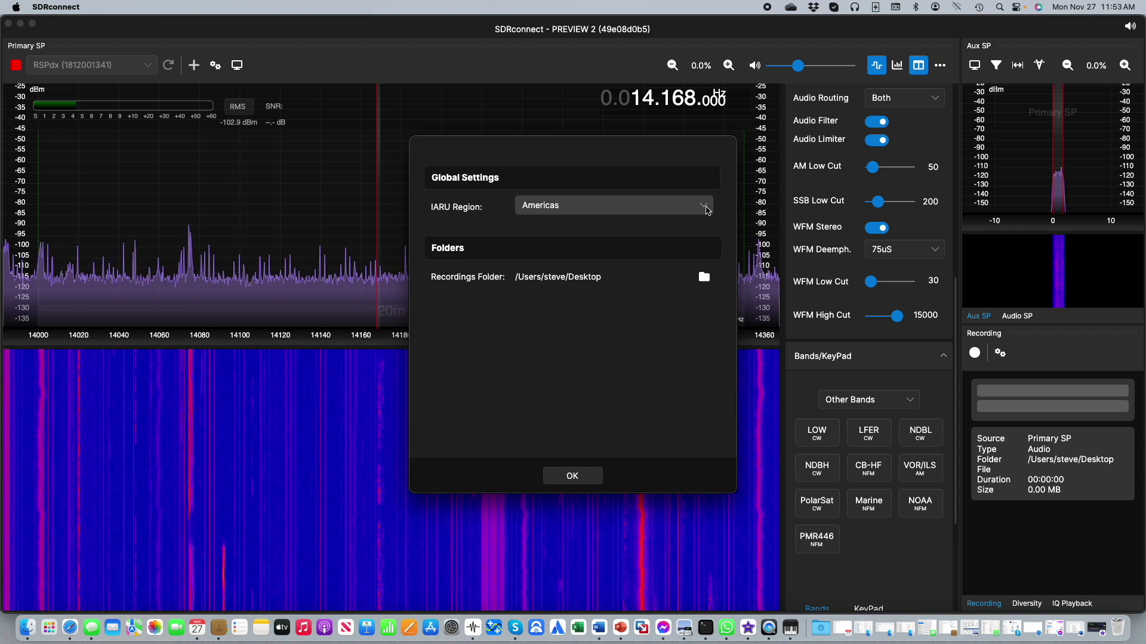
{"action": "left_click", "coordinate": [706, 211]}
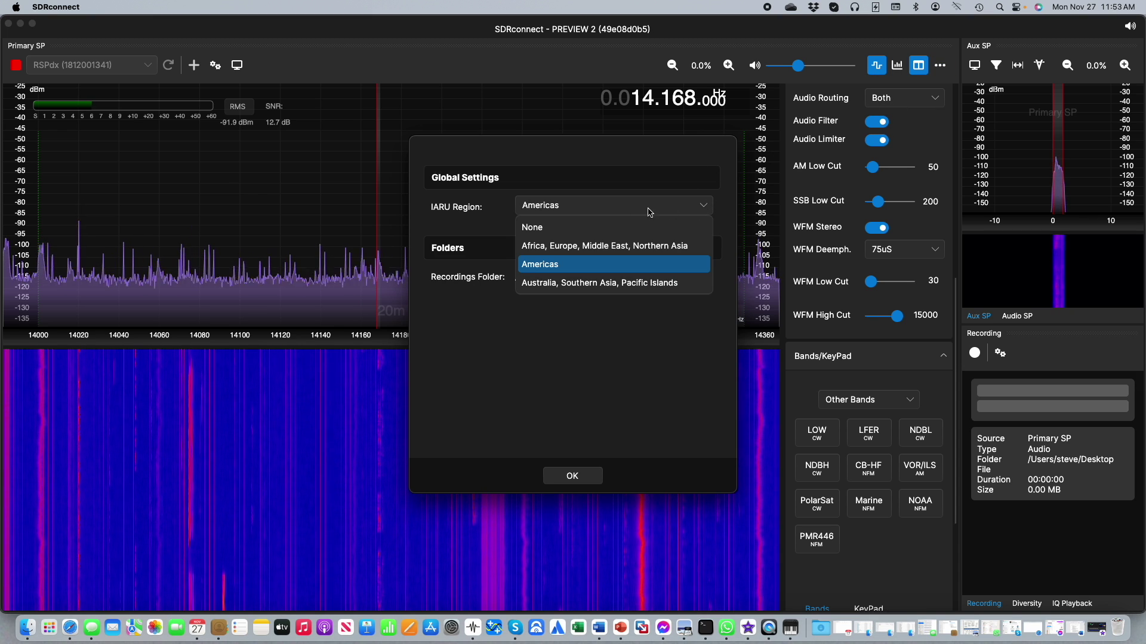
{"action": "left_click", "coordinate": [588, 287]}
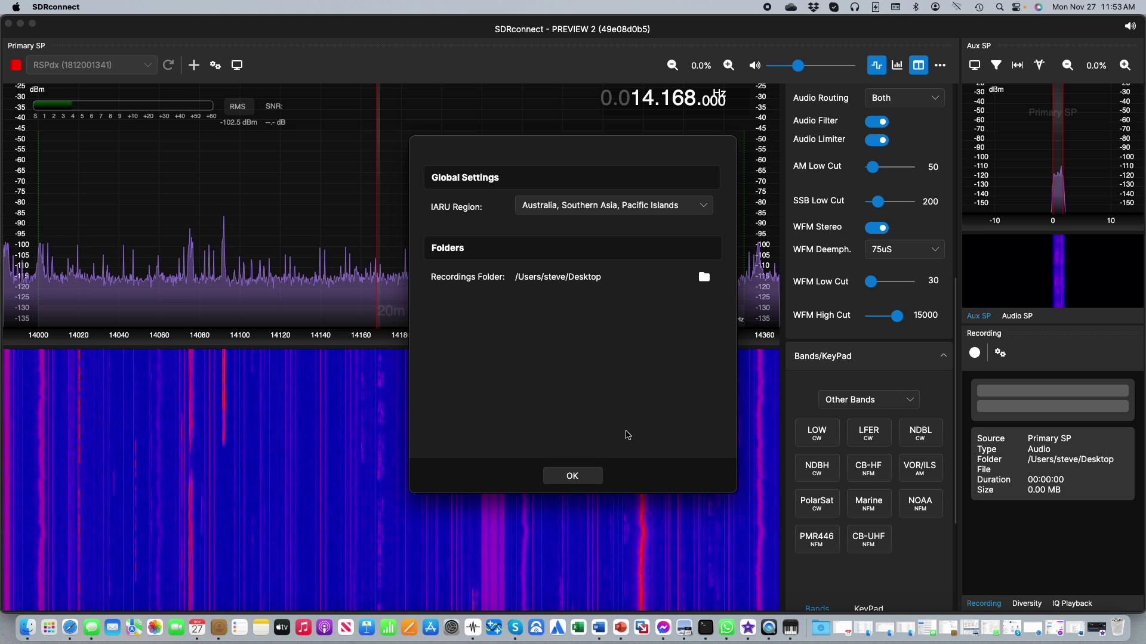
{"action": "left_click", "coordinate": [573, 476]}
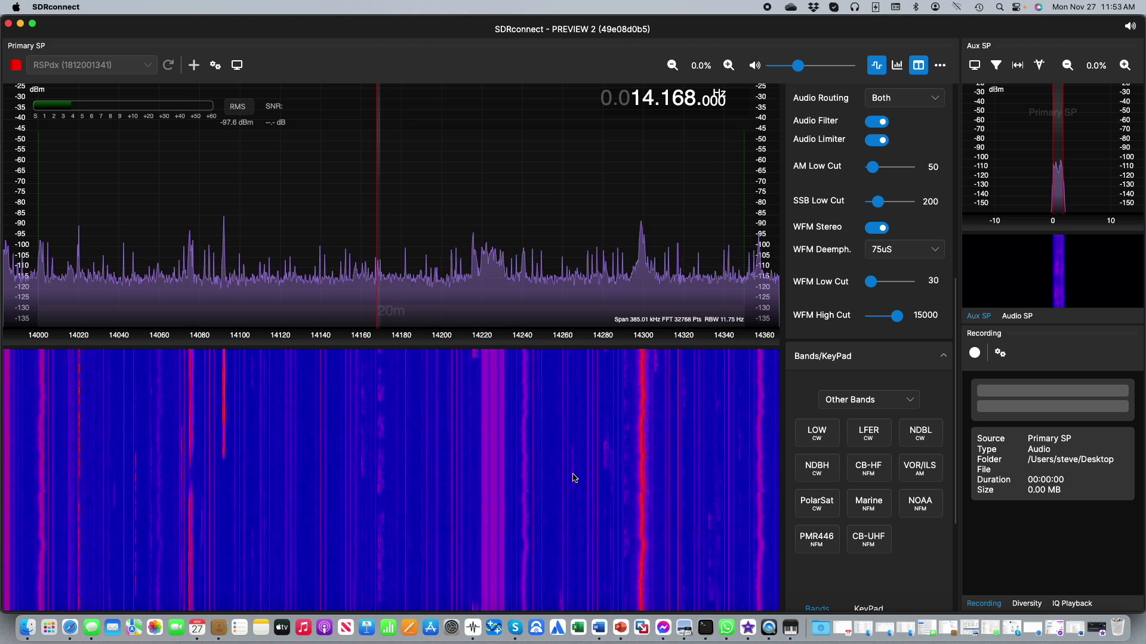
- Switch to the Ham Bands High group and tune the 2m band preset at 146.000 MHz
{"action": "left_click", "coordinate": [865, 402]}
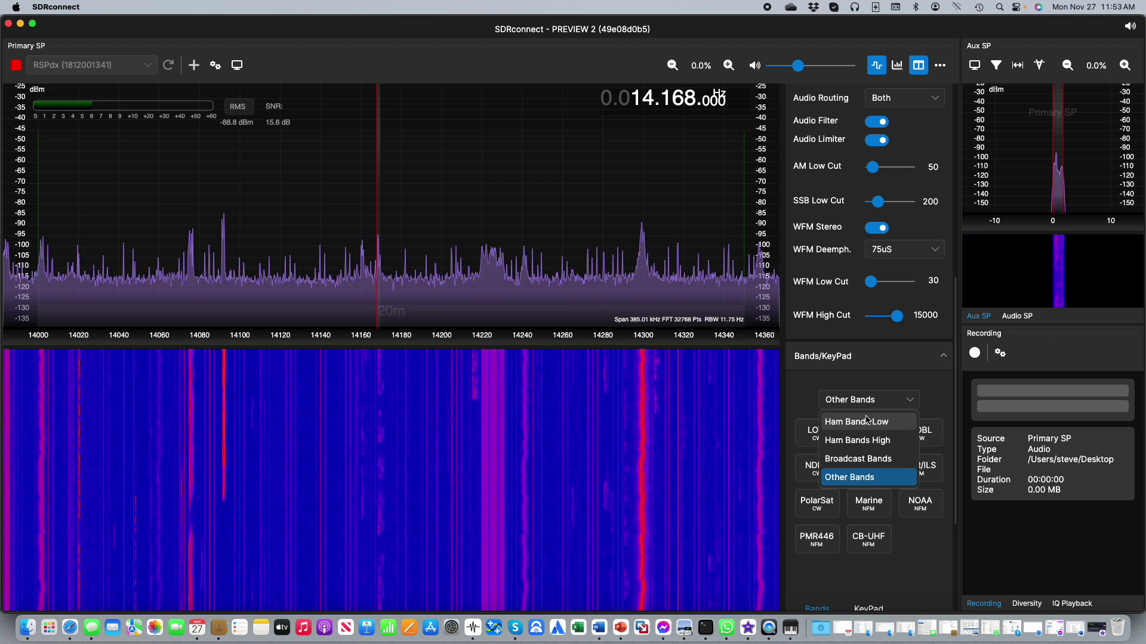
{"action": "left_click", "coordinate": [866, 441]}
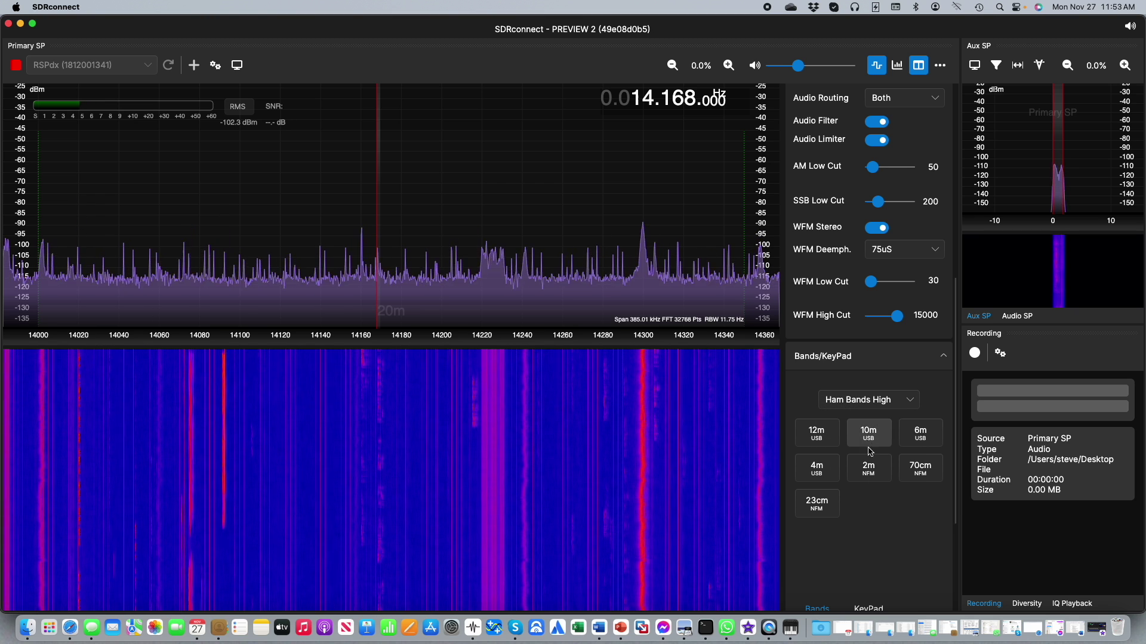
{"action": "left_click", "coordinate": [869, 470]}
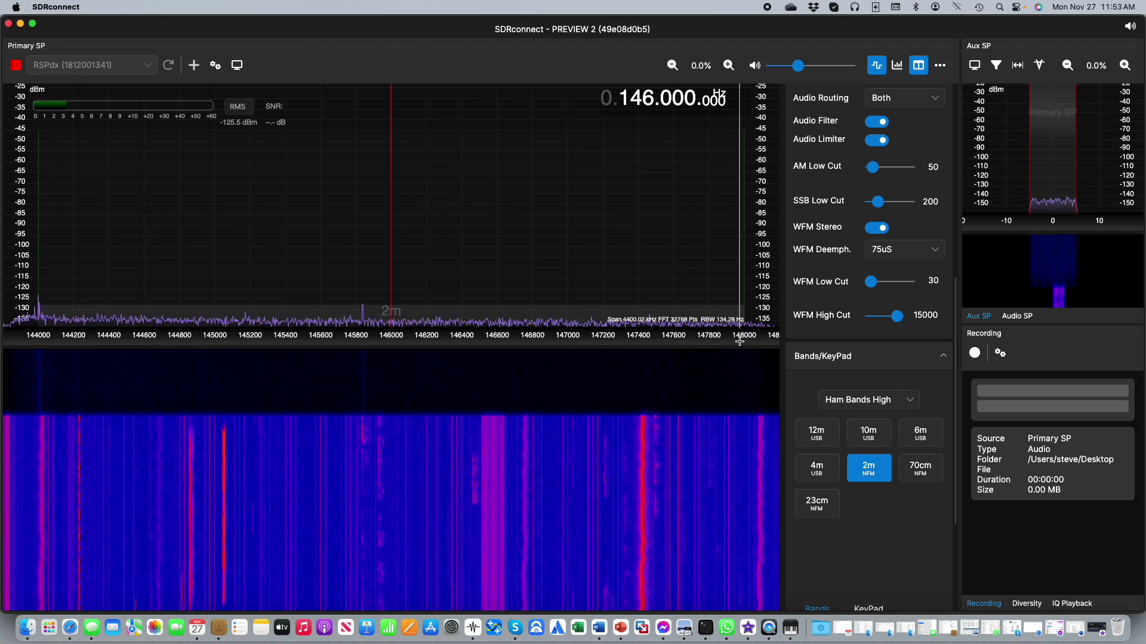
- Change the IARU region to Africa, Europe, Middle East, Northern Asia and retune 2m to 145.000 MHz
{"action": "left_click", "coordinate": [940, 65]}
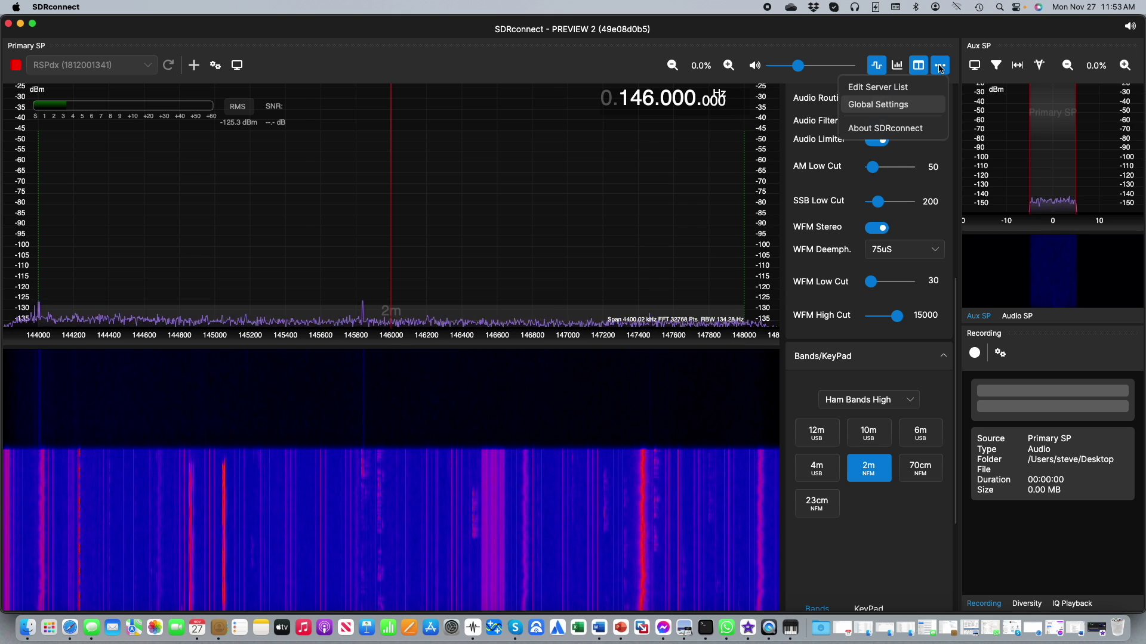
{"action": "left_click", "coordinate": [895, 106]}
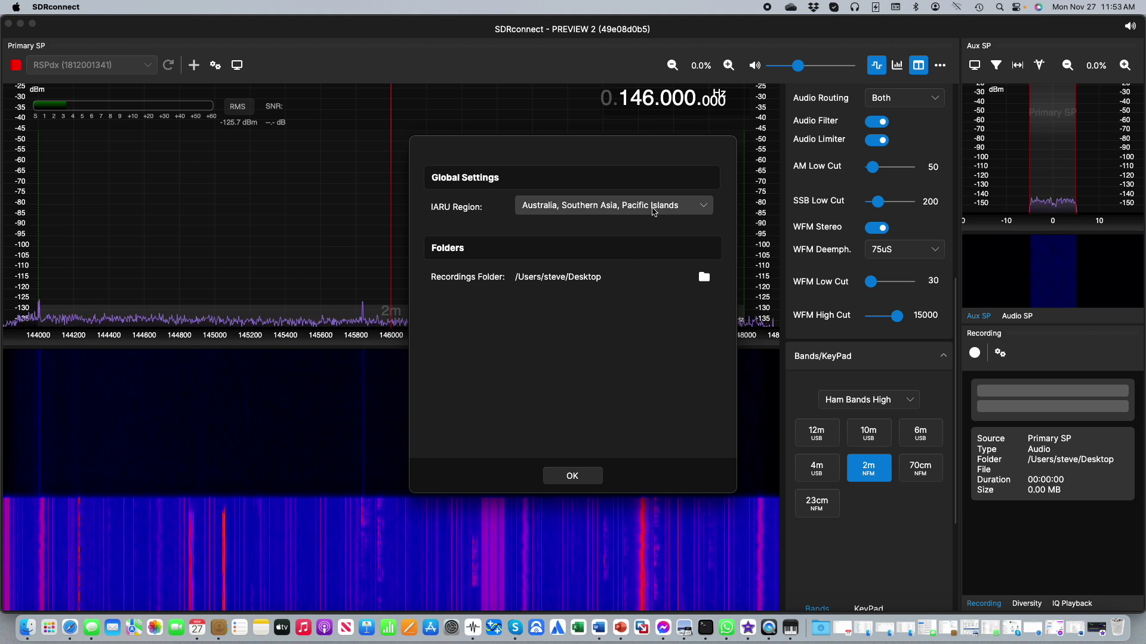
{"action": "left_click", "coordinate": [653, 210]}
{"action": "left_click", "coordinate": [581, 244]}
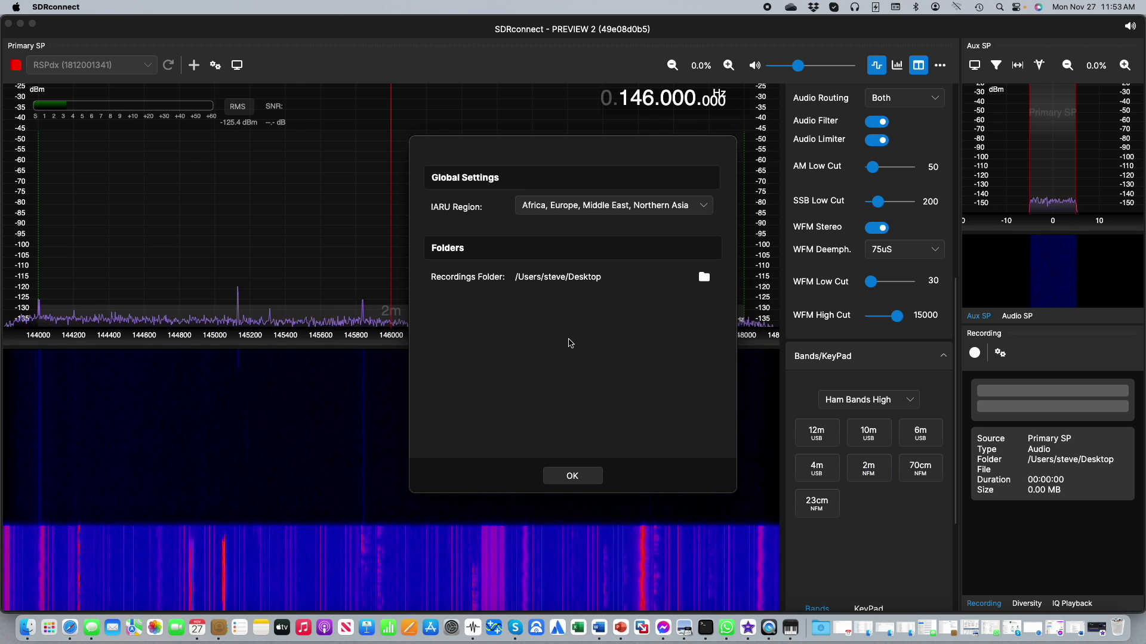
{"action": "left_click", "coordinate": [572, 475]}
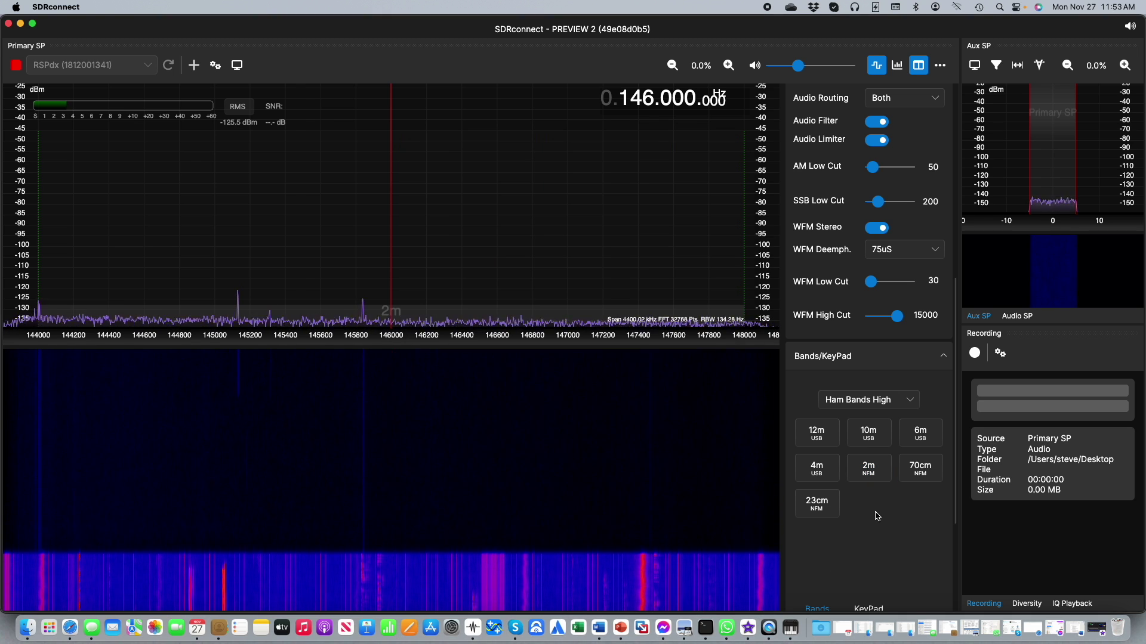
{"action": "left_click", "coordinate": [870, 477]}
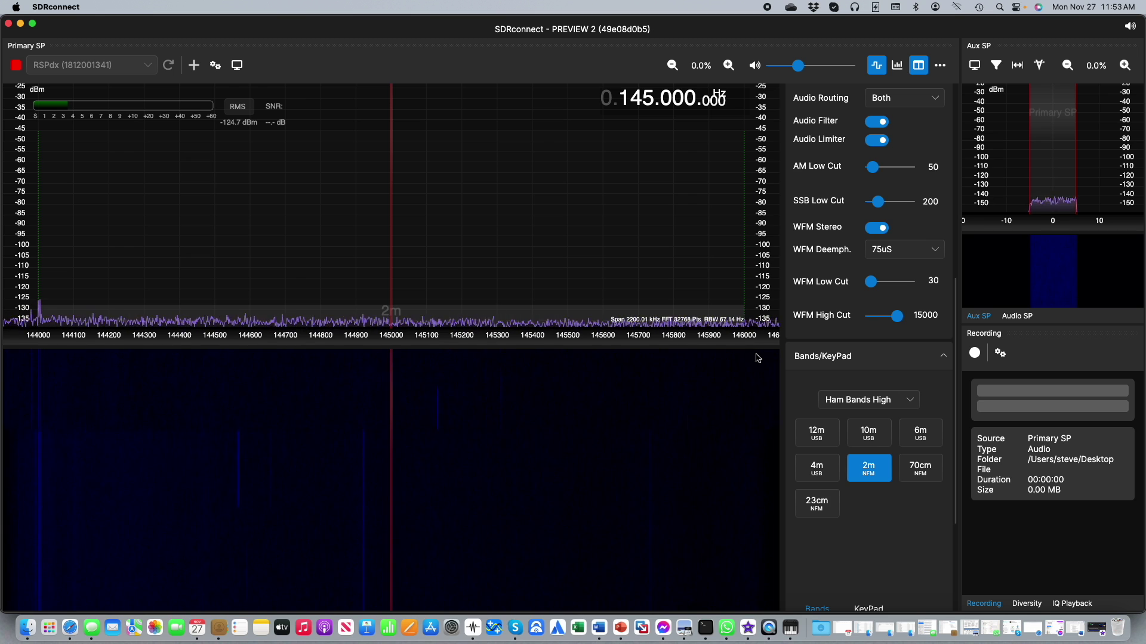
- Switch the IARU region to Americas in Global Settings and tune the 2m band preset
{"action": "left_click", "coordinate": [940, 67]}
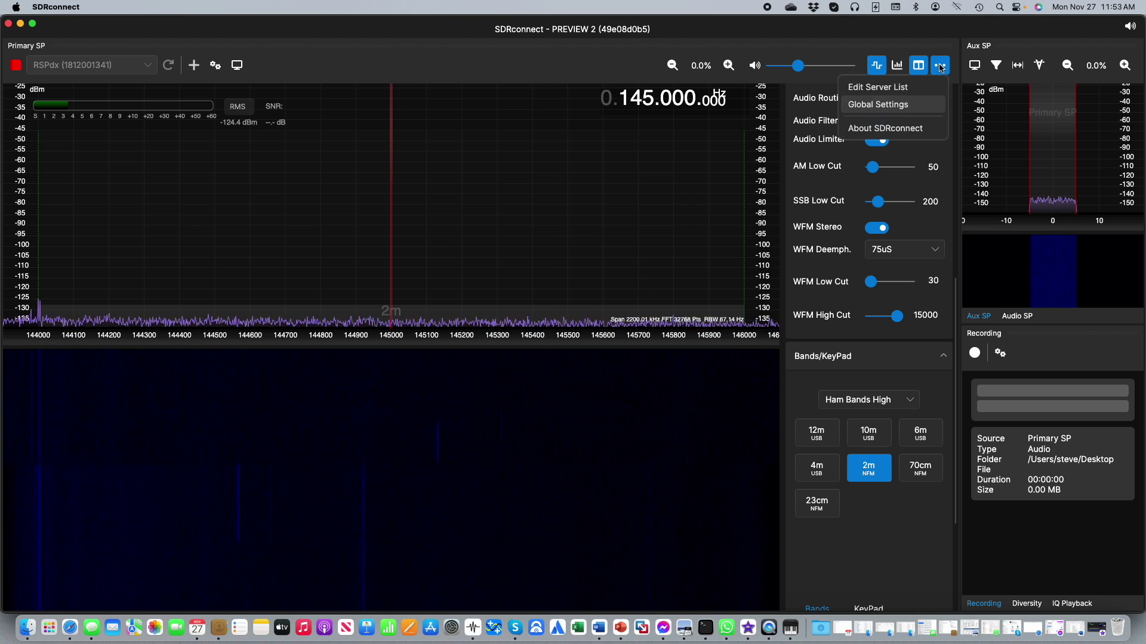
{"action": "left_click", "coordinate": [889, 106]}
{"action": "left_click", "coordinate": [603, 205]}
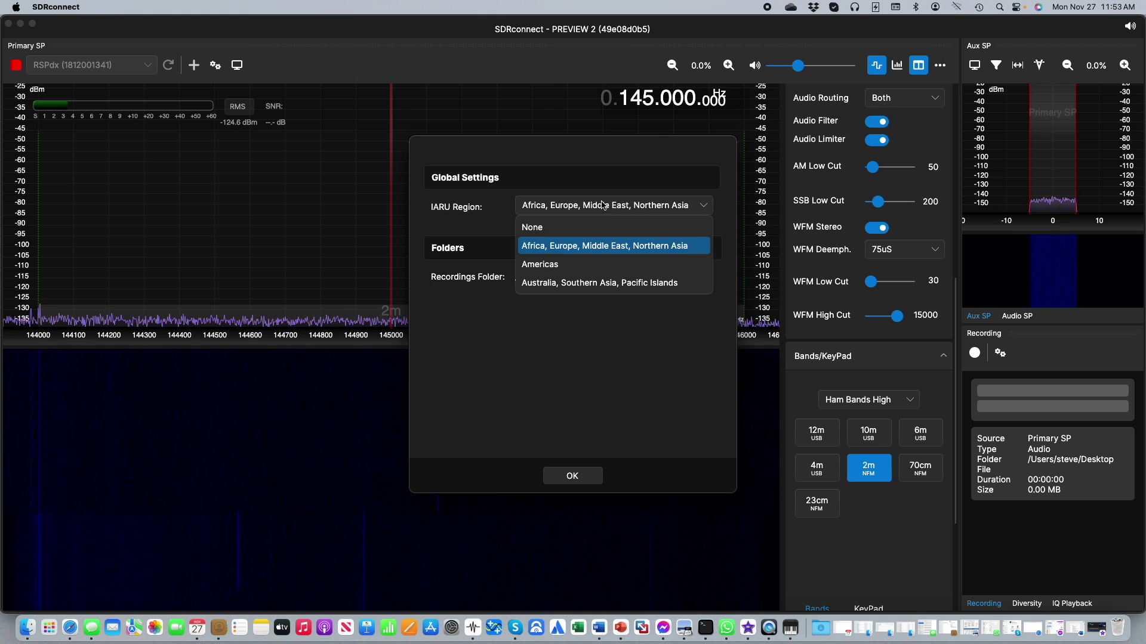
{"action": "left_click", "coordinate": [542, 266]}
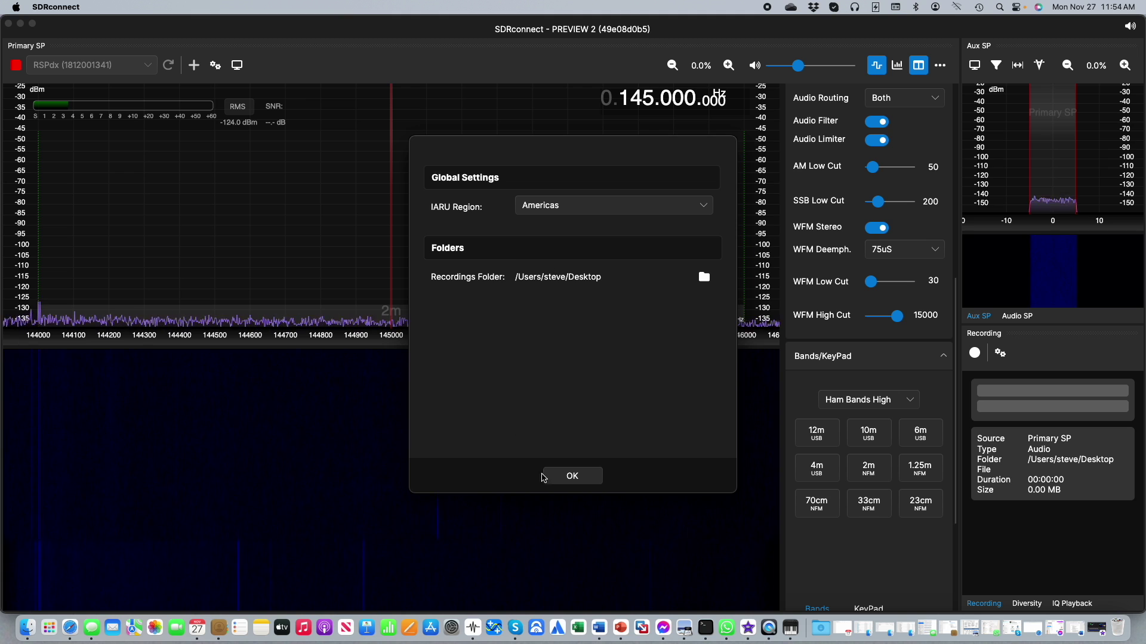
{"action": "left_click", "coordinate": [564, 475]}
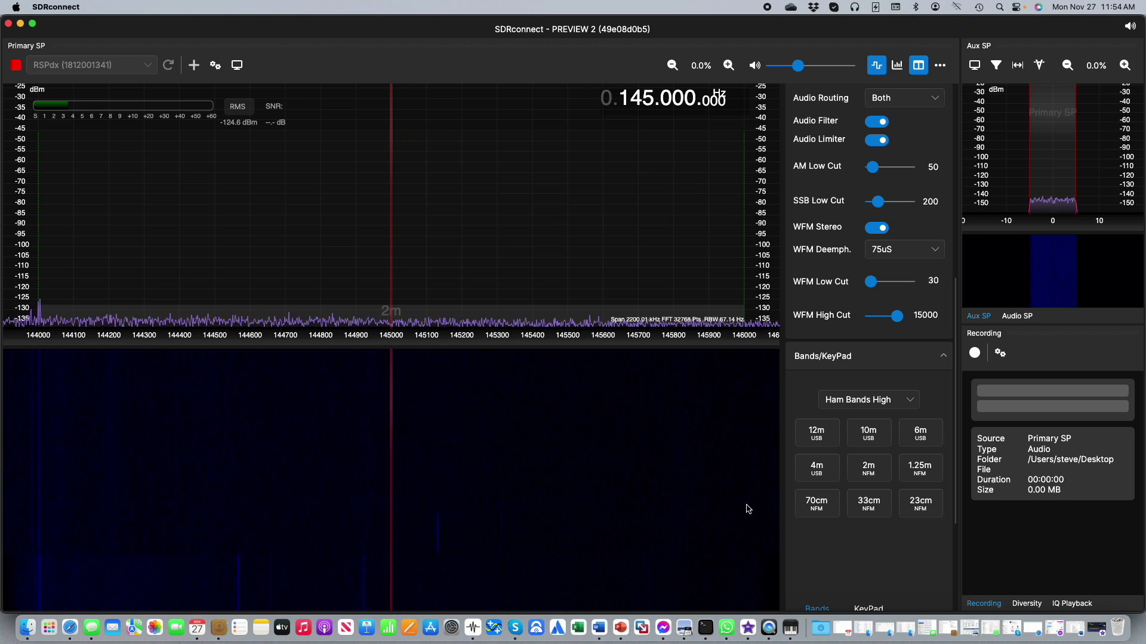
{"action": "left_click", "coordinate": [870, 471]}
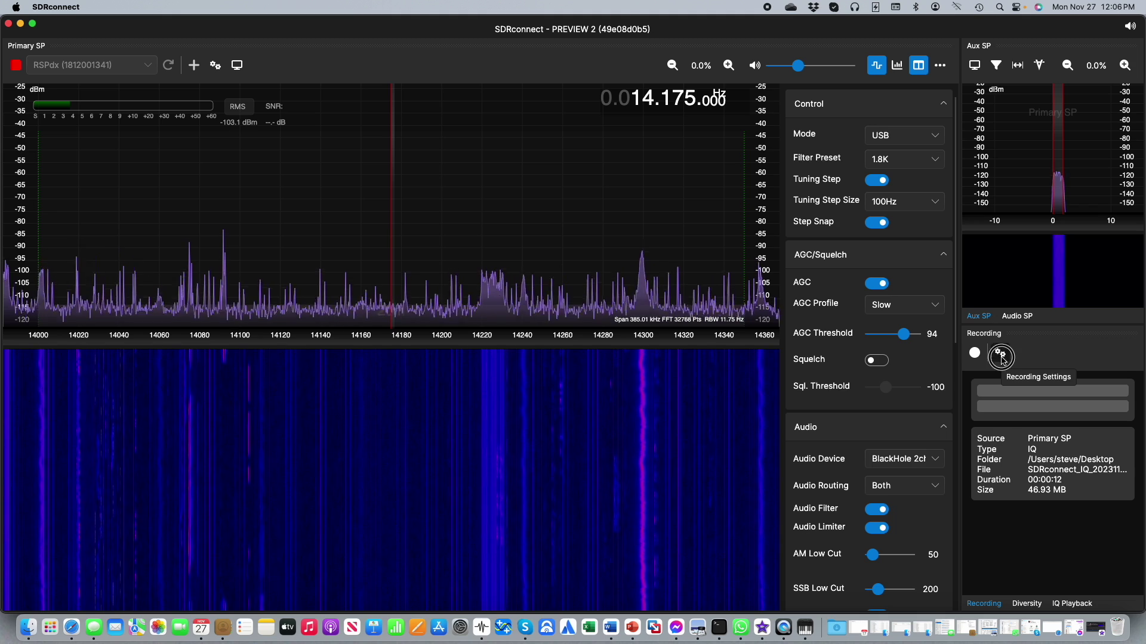
{"action": "left_click", "coordinate": [1001, 353]}
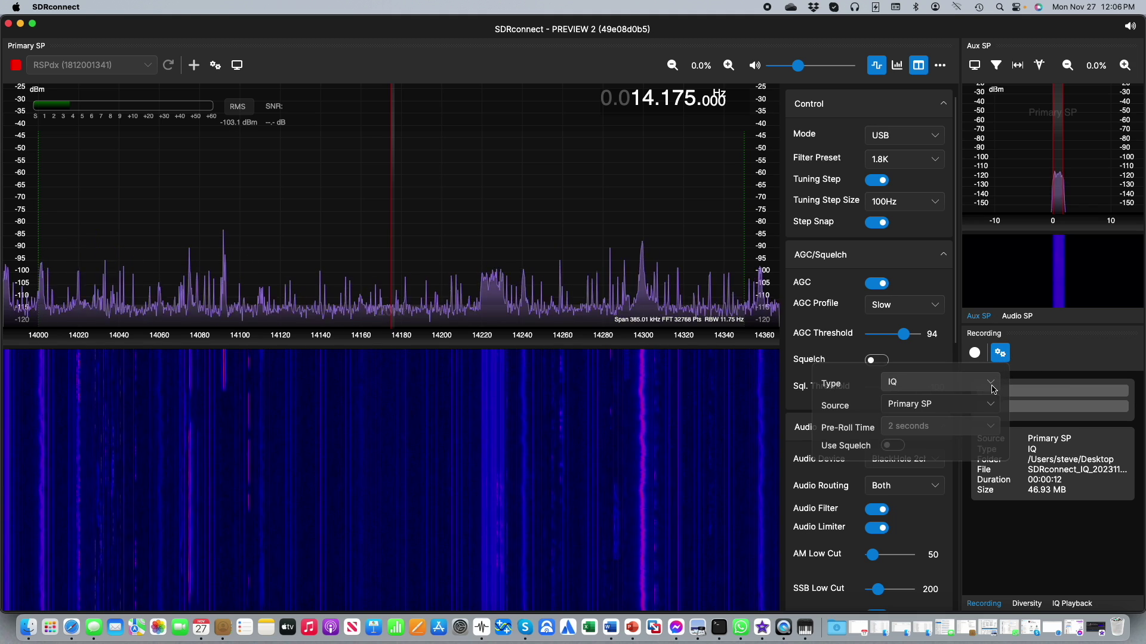
{"action": "left_click", "coordinate": [992, 389]}
{"action": "left_click", "coordinate": [969, 401]}
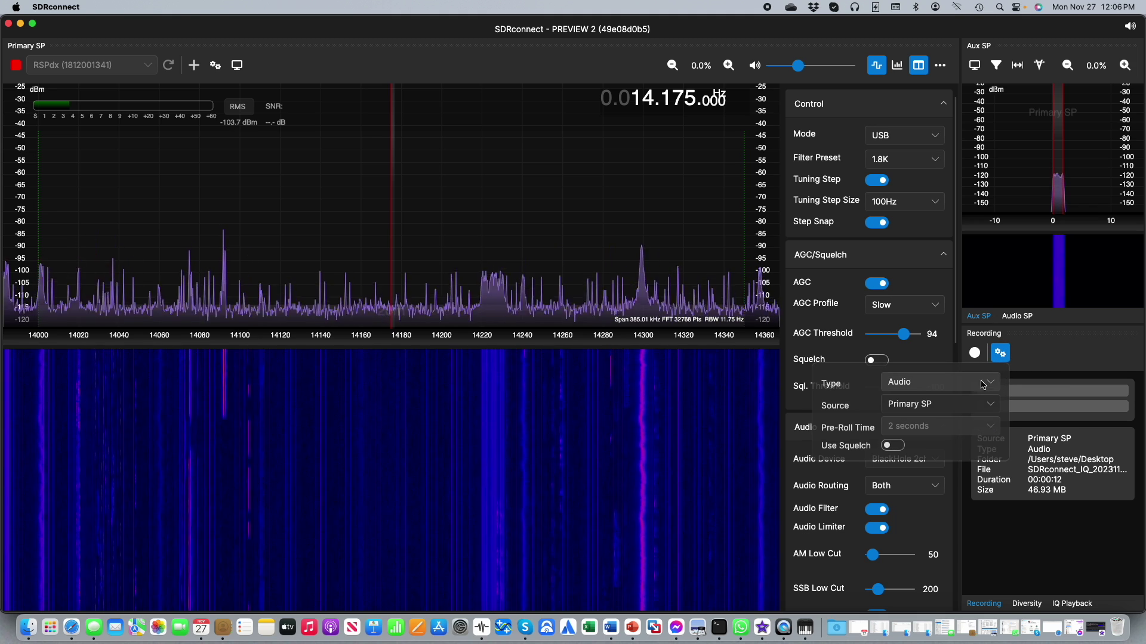
{"action": "left_click", "coordinate": [984, 385]}
{"action": "left_click", "coordinate": [915, 425]}
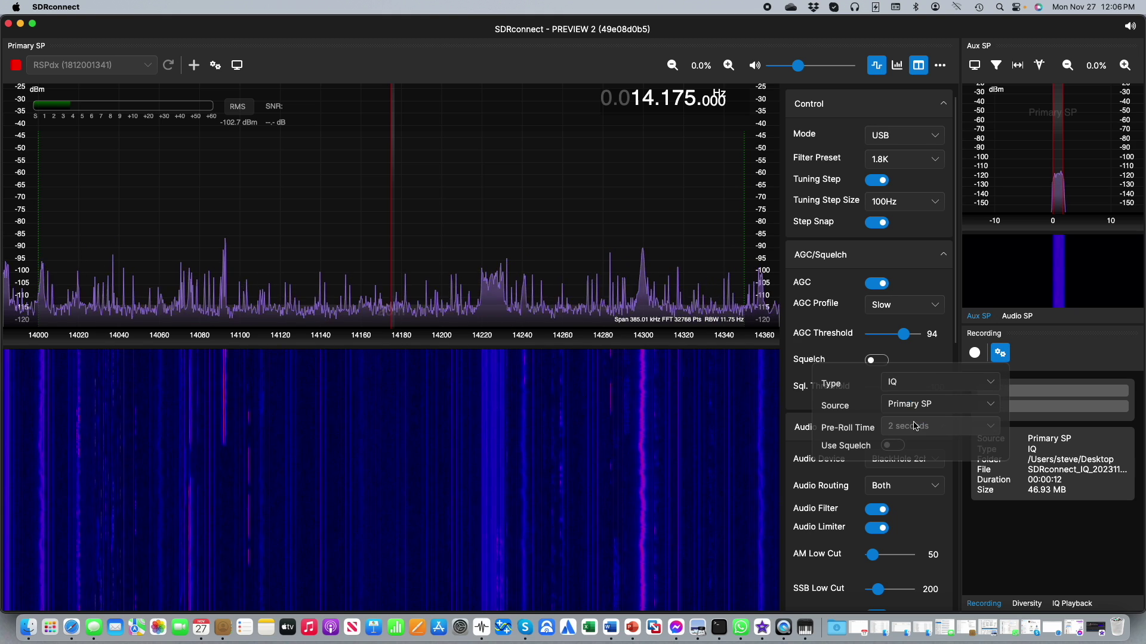
{"action": "left_click", "coordinate": [1001, 355]}
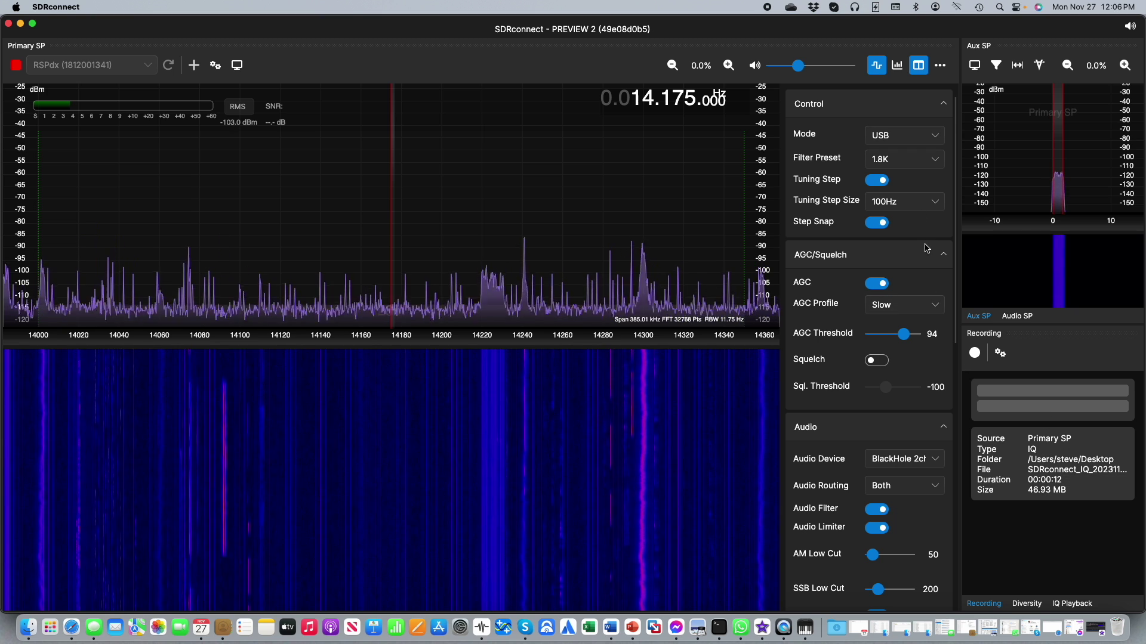
{"action": "left_click", "coordinate": [940, 65]}
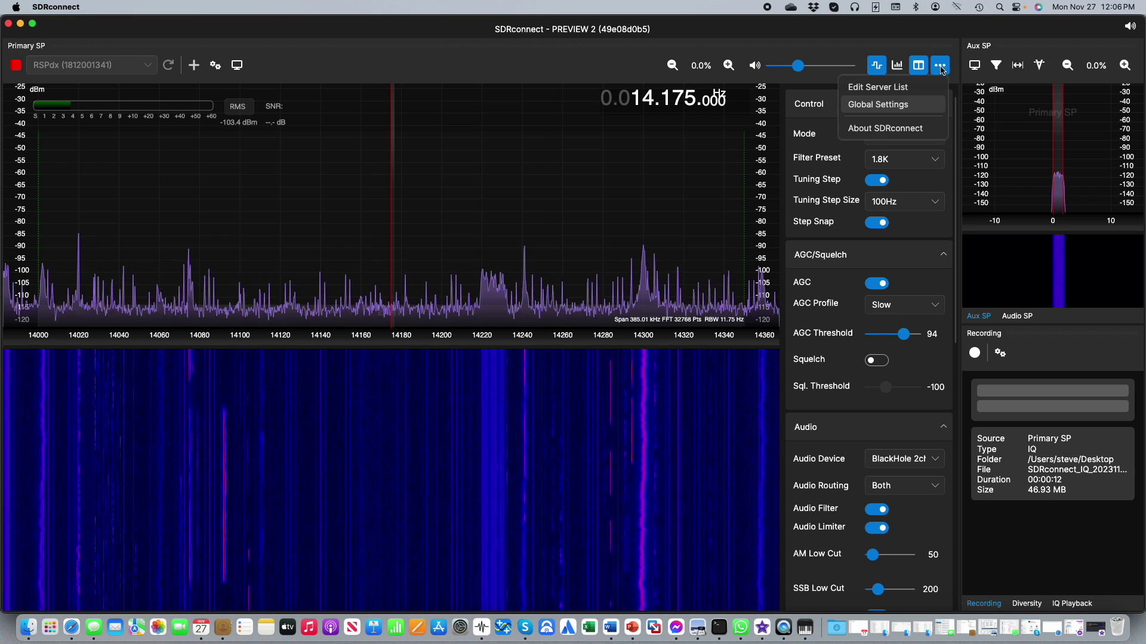
{"action": "left_click", "coordinate": [892, 109]}
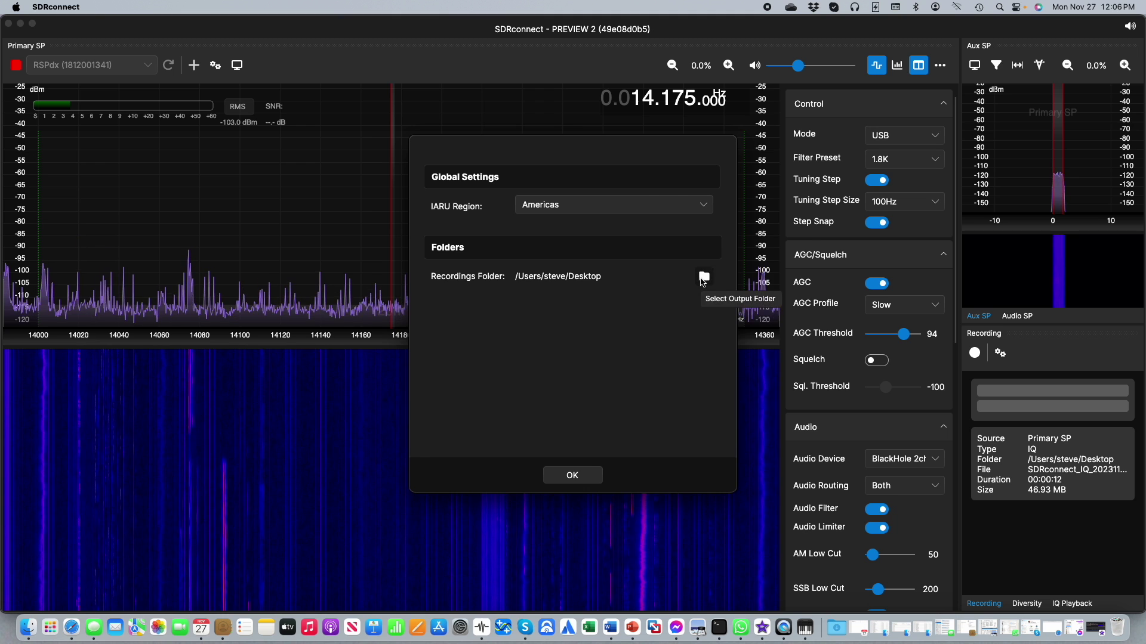
{"action": "left_click", "coordinate": [704, 278]}
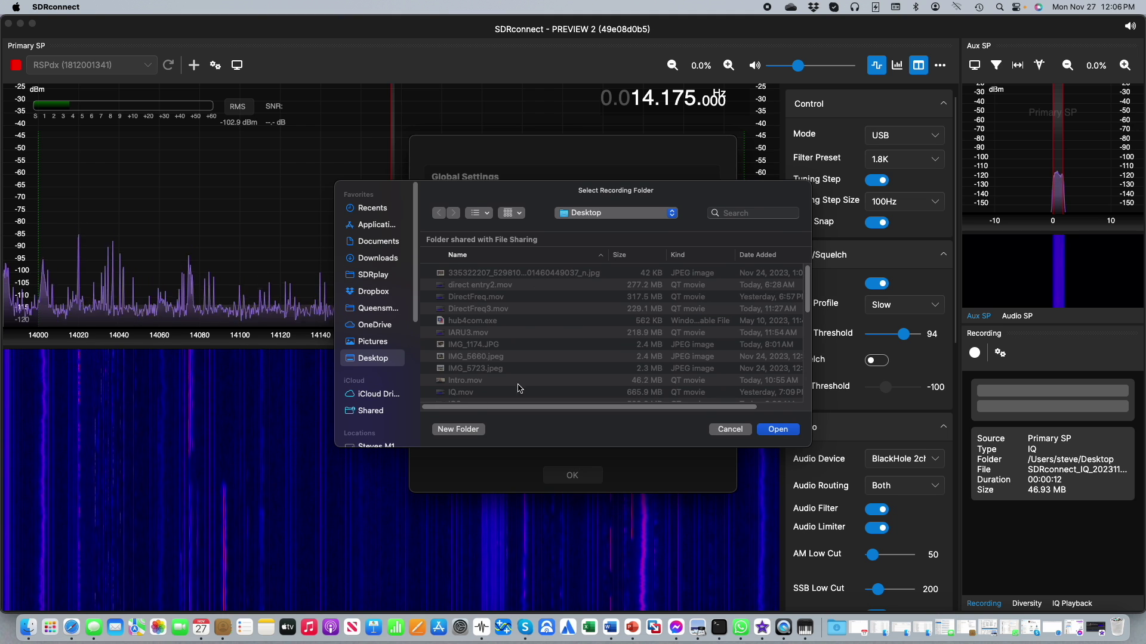
{"action": "left_click", "coordinate": [778, 430]}
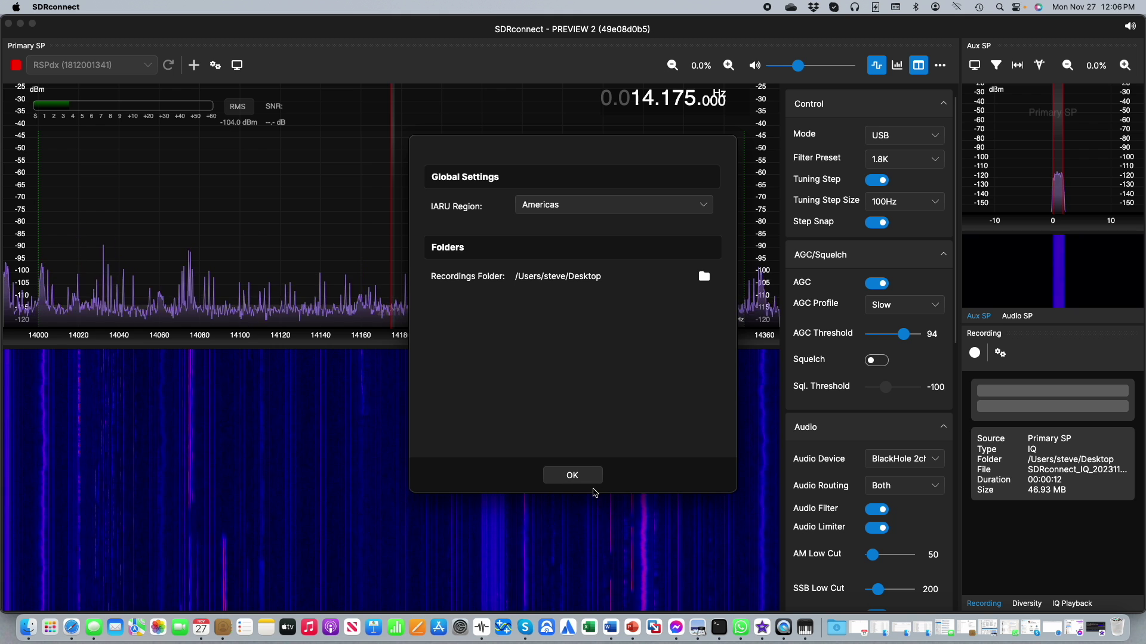
{"action": "left_click", "coordinate": [574, 475]}
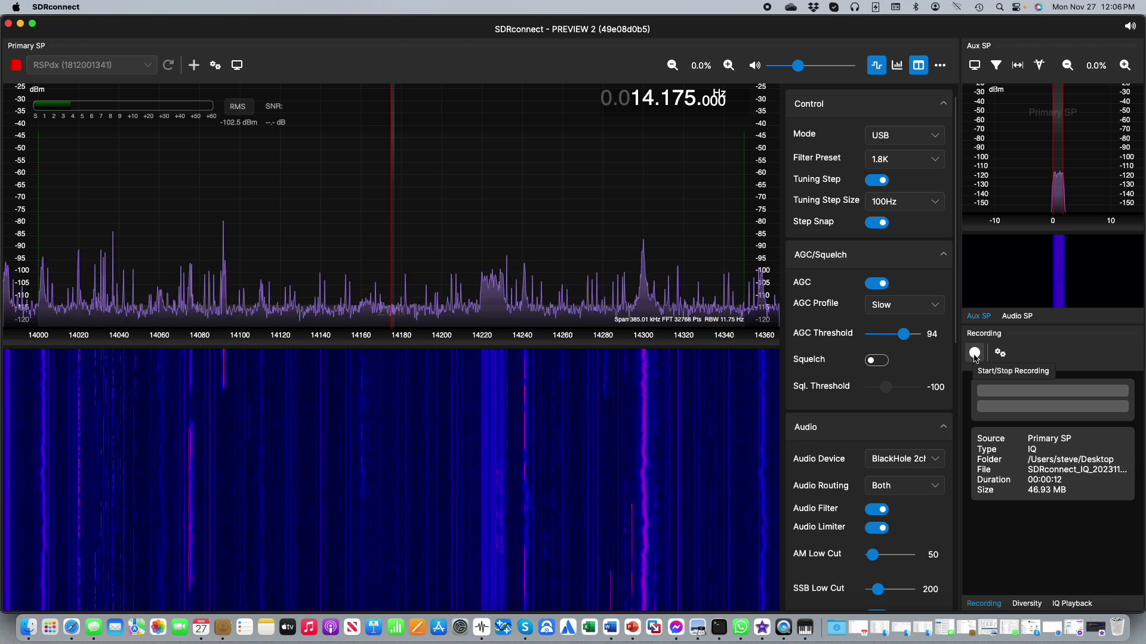
- Record about 11 seconds of Primary SP IQ data, a 45.59 MB file on the Desktop
{"action": "left_click", "coordinate": [975, 355]}
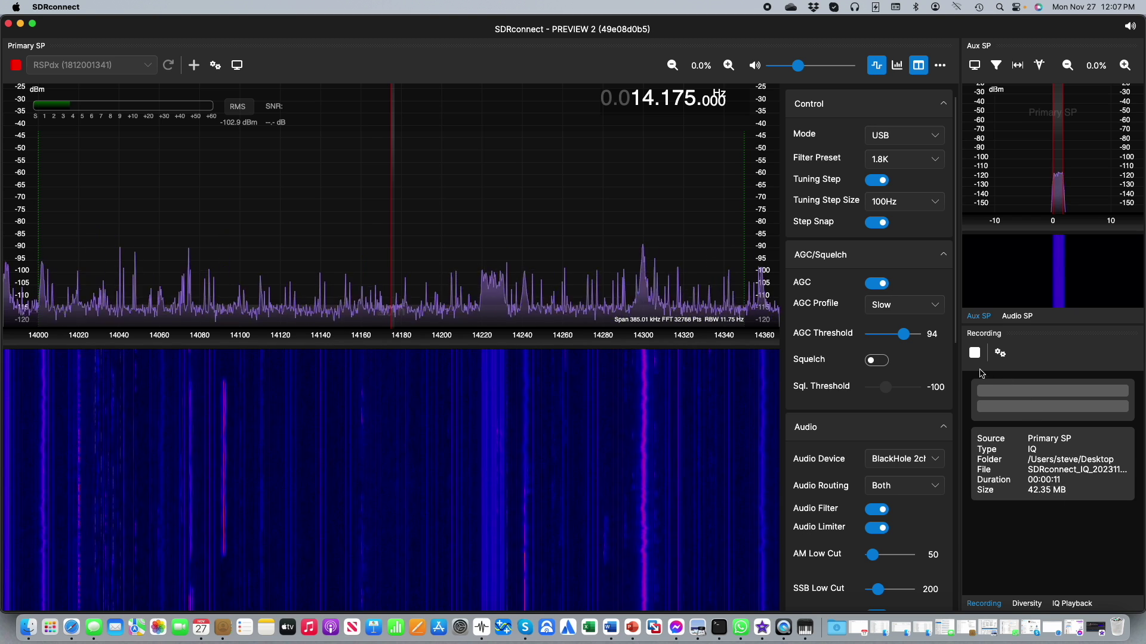
{"action": "left_click", "coordinate": [973, 355]}
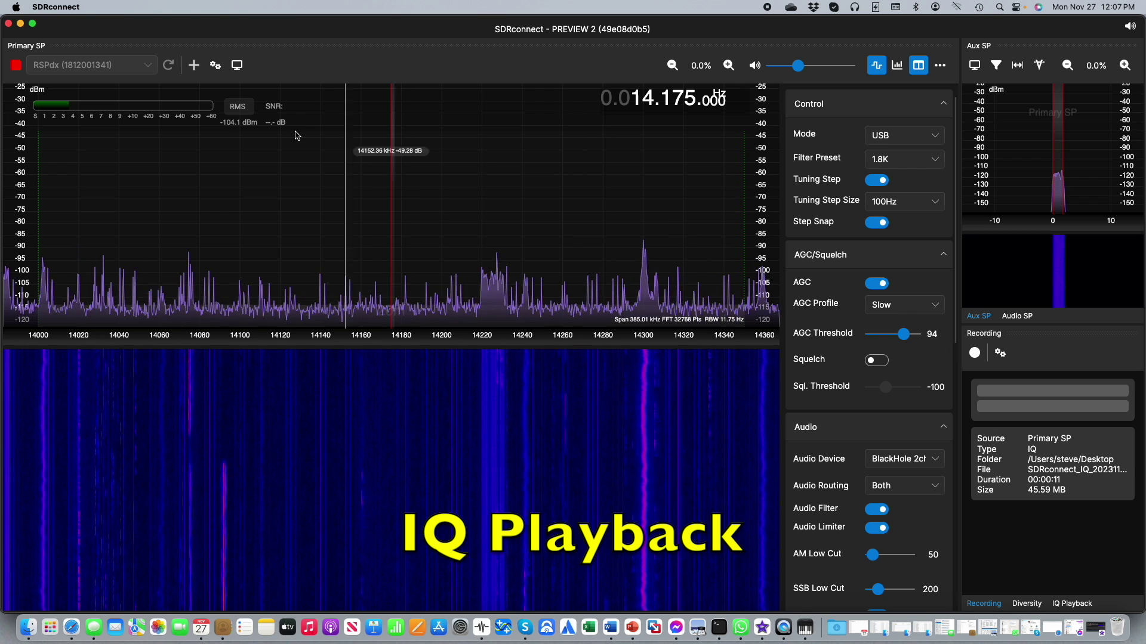
- Switch the source to IQ File and play back the latest 14175000HZ .wav recording
{"action": "left_click", "coordinate": [15, 65]}
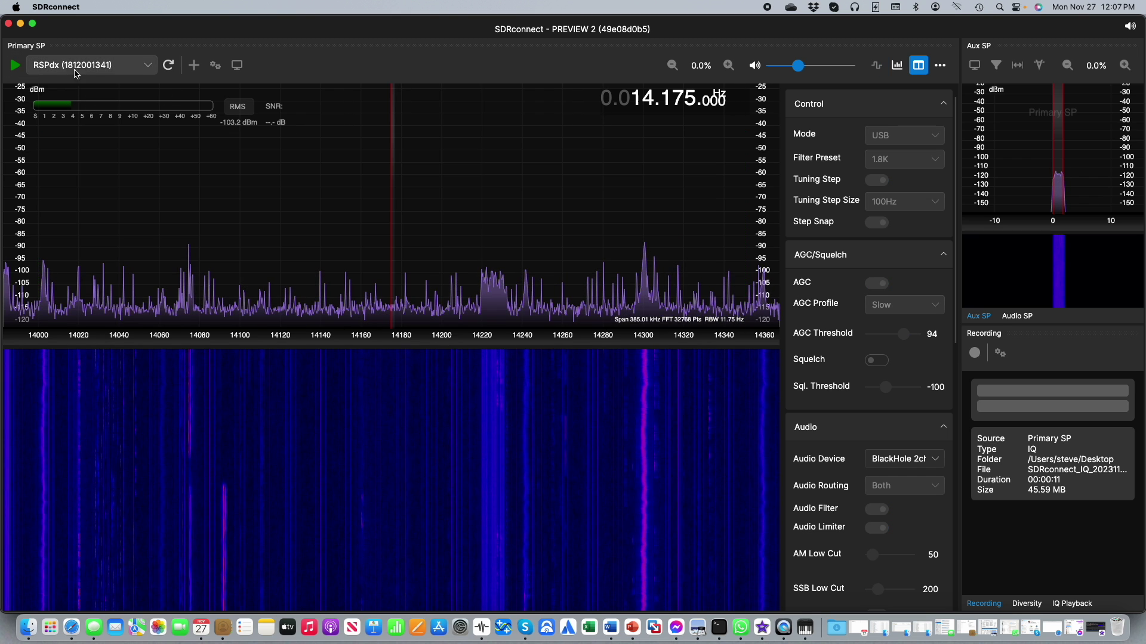
{"action": "left_click", "coordinate": [148, 66]}
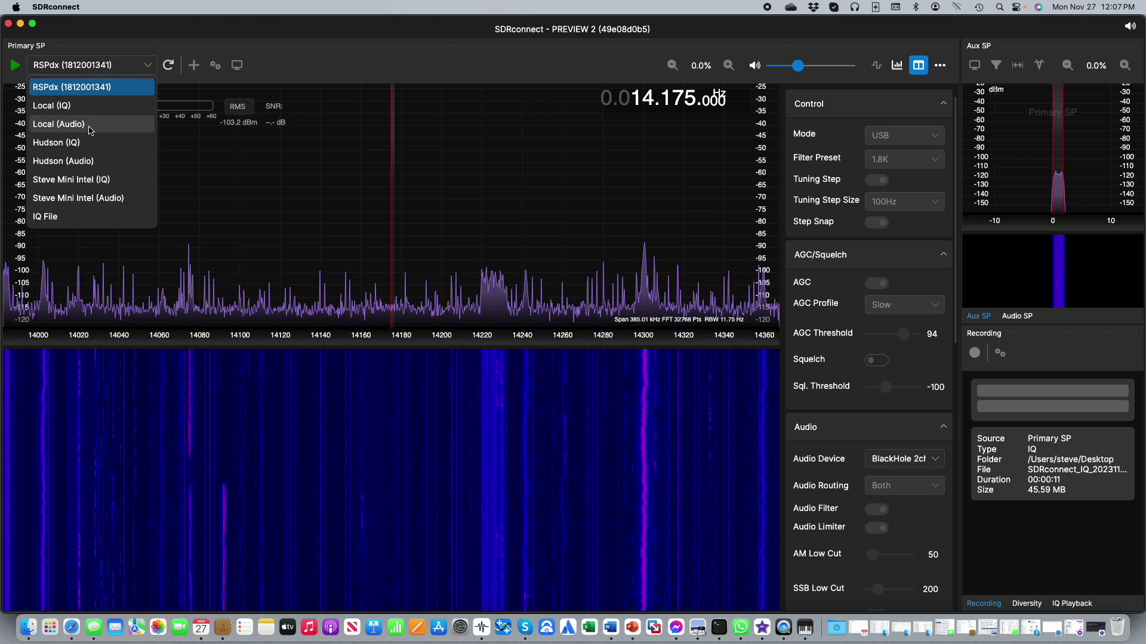
{"action": "left_click", "coordinate": [54, 219]}
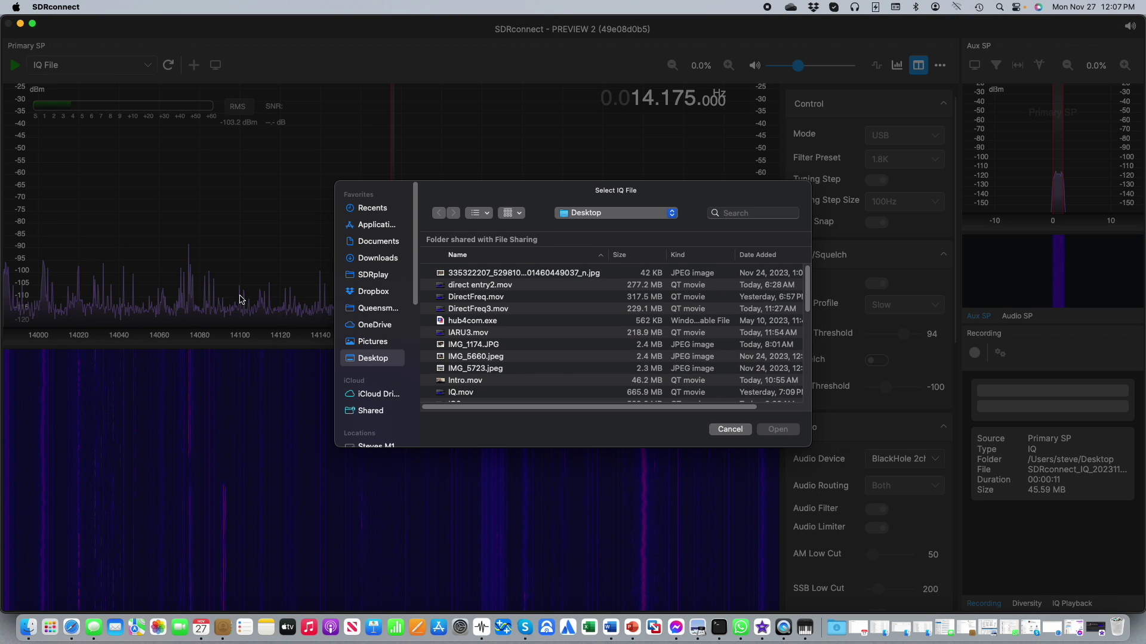
{"action": "scroll", "coordinate": [561, 353], "scroll_direction": "down", "scroll_amount": 10}
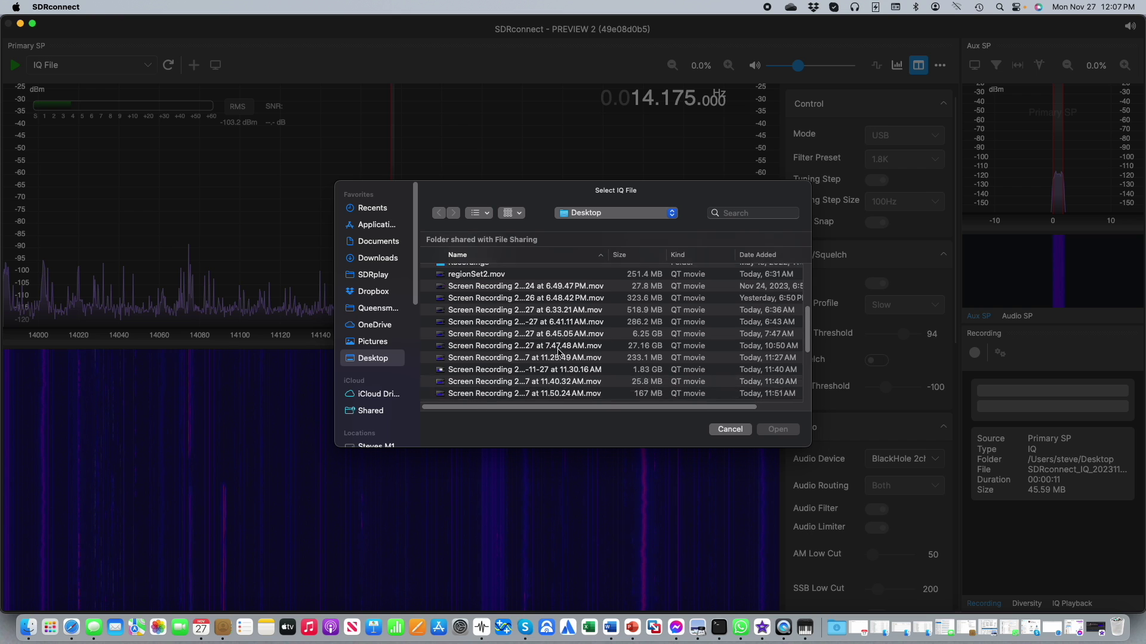
{"action": "scroll", "coordinate": [559, 353], "scroll_direction": "down", "scroll_amount": 5}
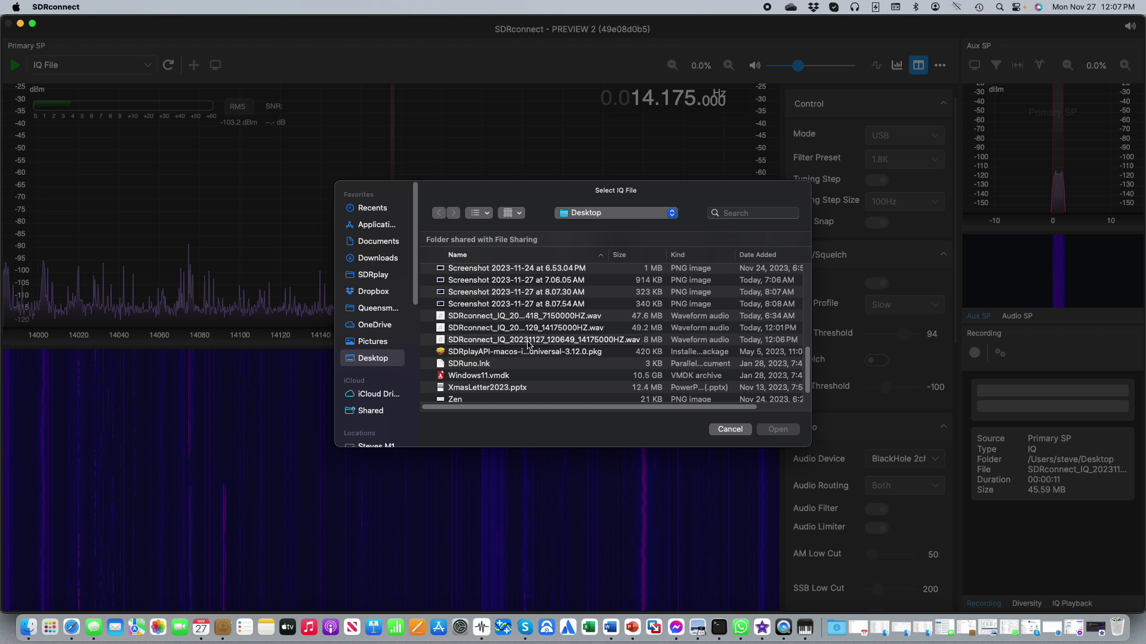
{"action": "left_click", "coordinate": [528, 343]}
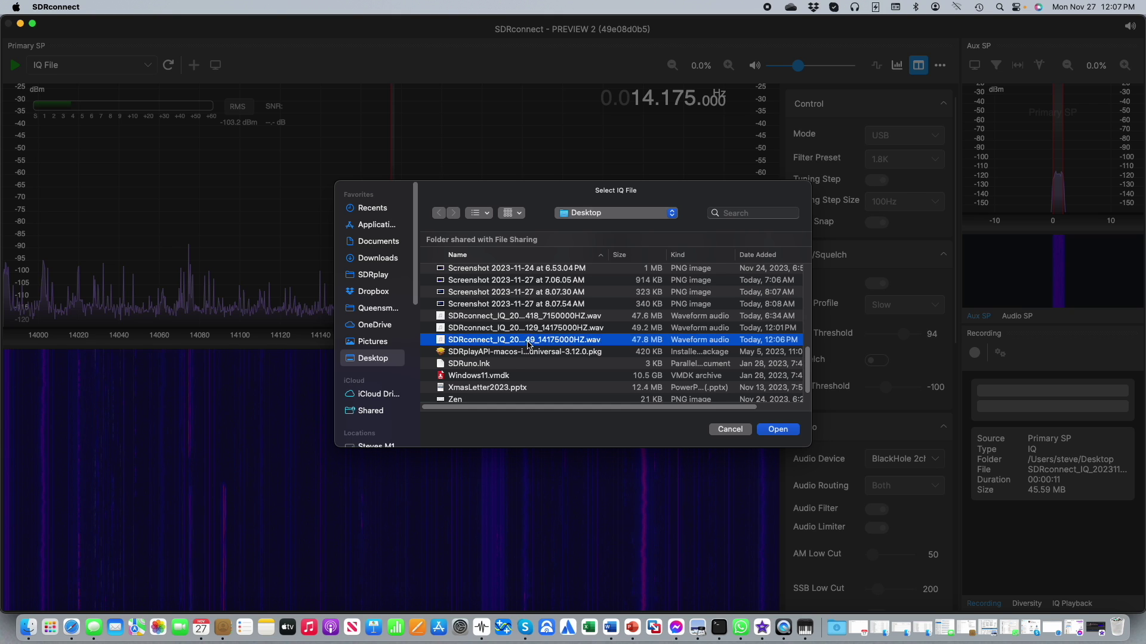
{"action": "left_click", "coordinate": [777, 430]}
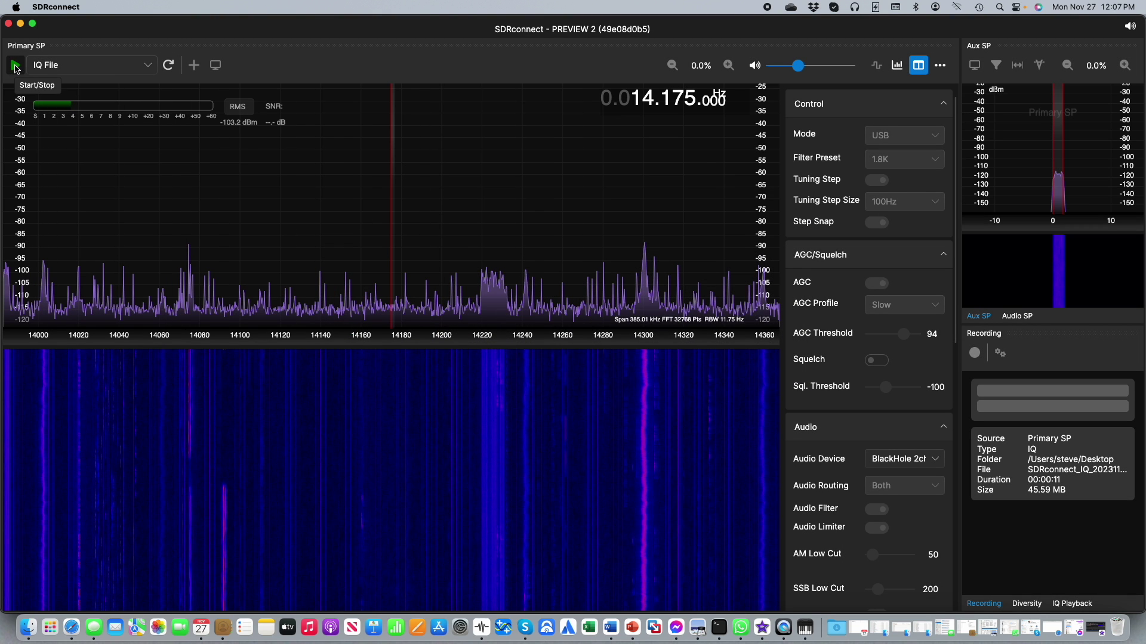
{"action": "left_click", "coordinate": [16, 66]}
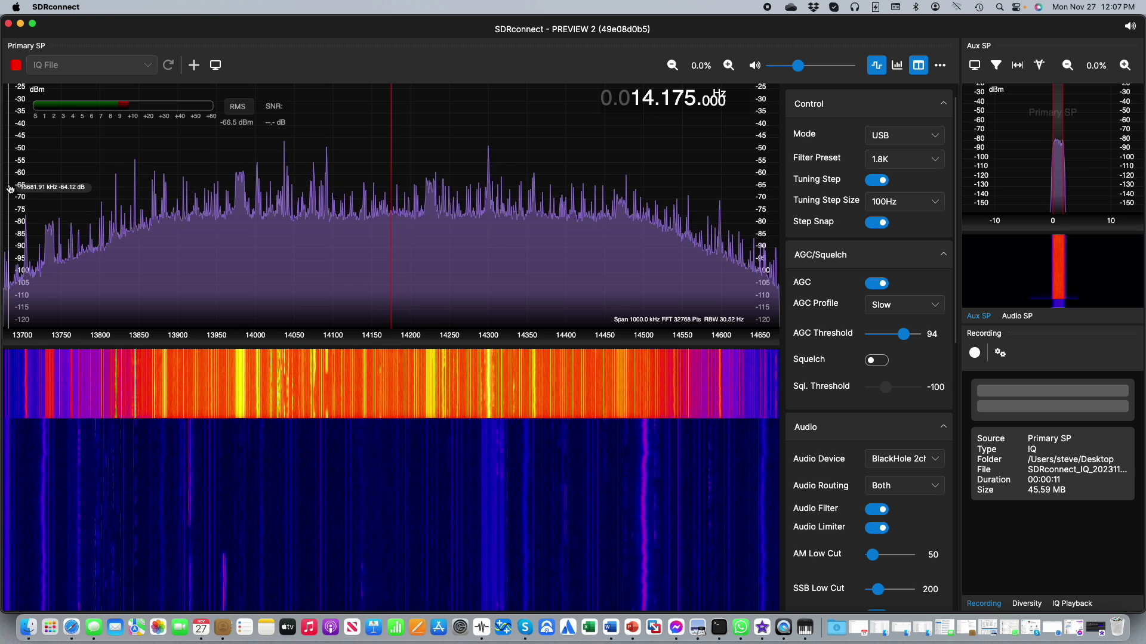
- Stretch the dBm level scale and zoom the spectrum in two steps
{"action": "left_click_drag", "start_coordinate": [10, 190], "coordinate": [8, 230]}
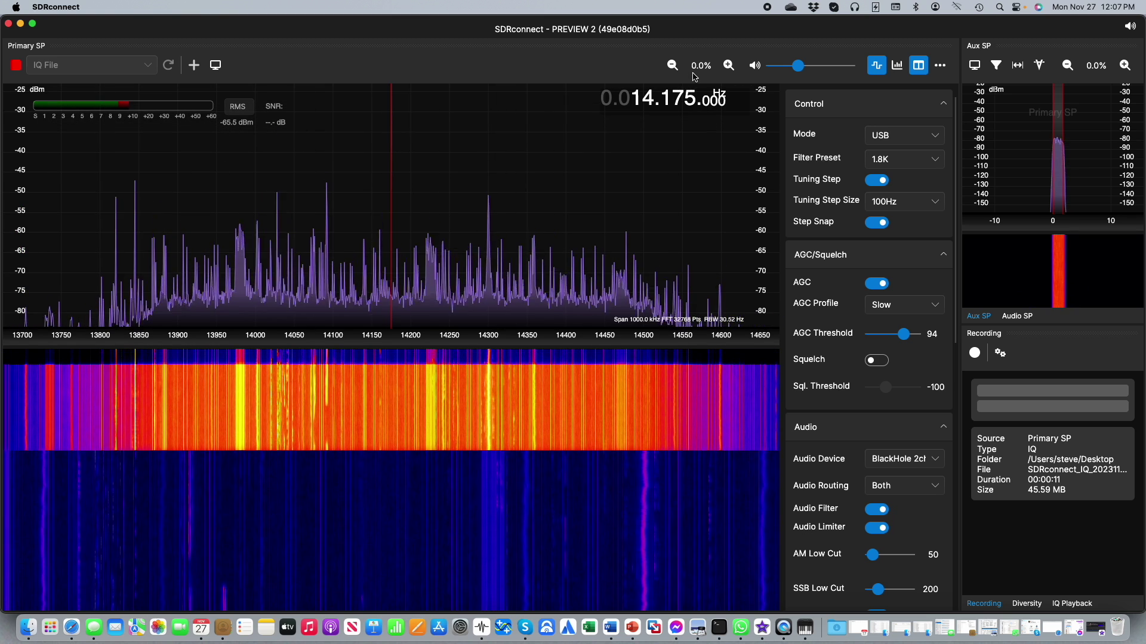
{"action": "left_click", "coordinate": [730, 66]}
{"action": "left_click", "coordinate": [730, 65]}
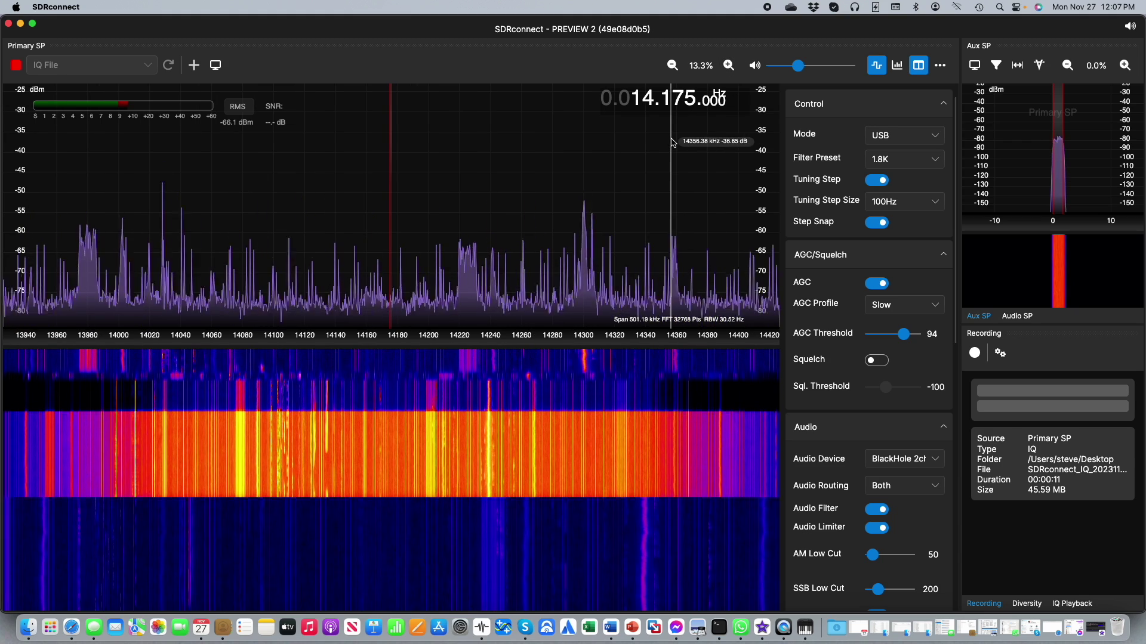
- Tune to signals near 14027 and 14275 kHz, ending at 14.2531 MHz USB
{"action": "left_click", "coordinate": [162, 299]}
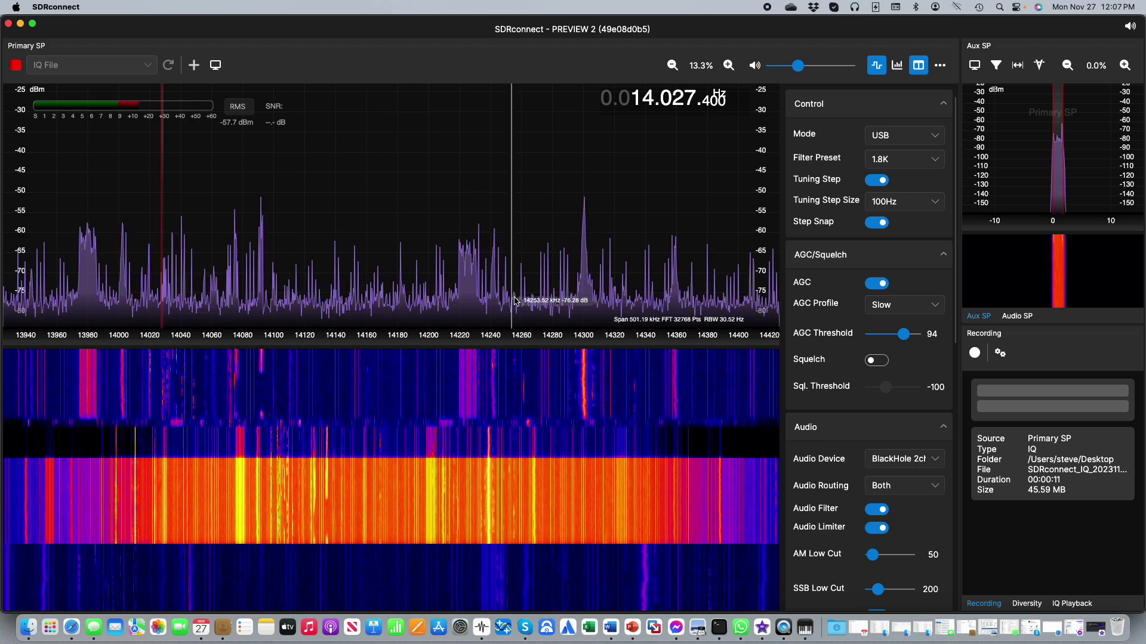
{"action": "left_click", "coordinate": [544, 298]}
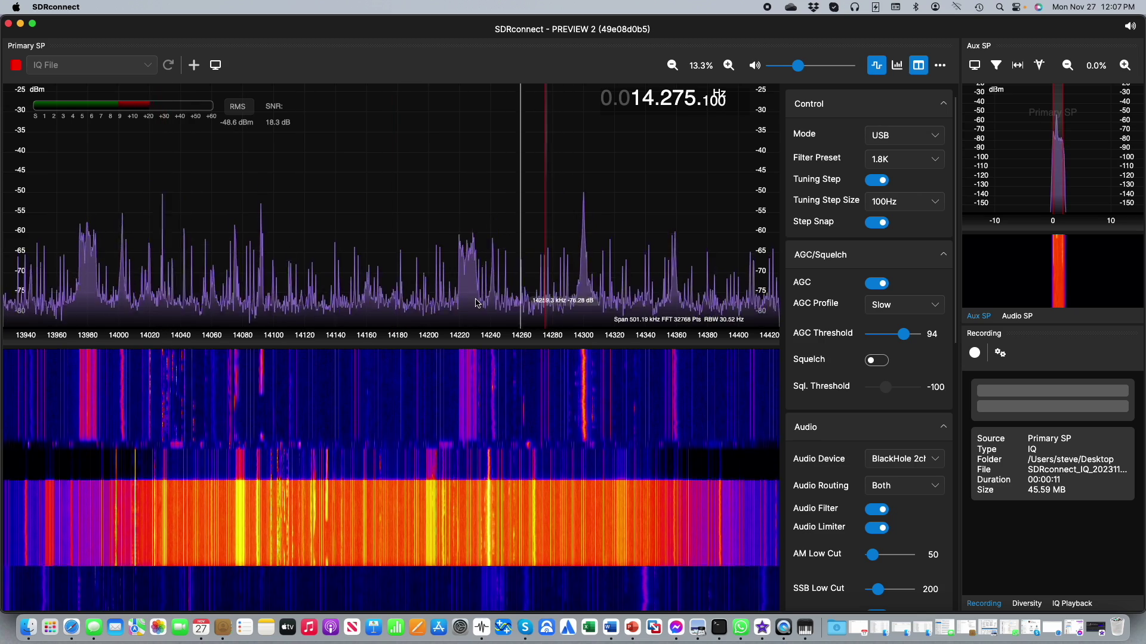
{"action": "left_click", "coordinate": [510, 316]}
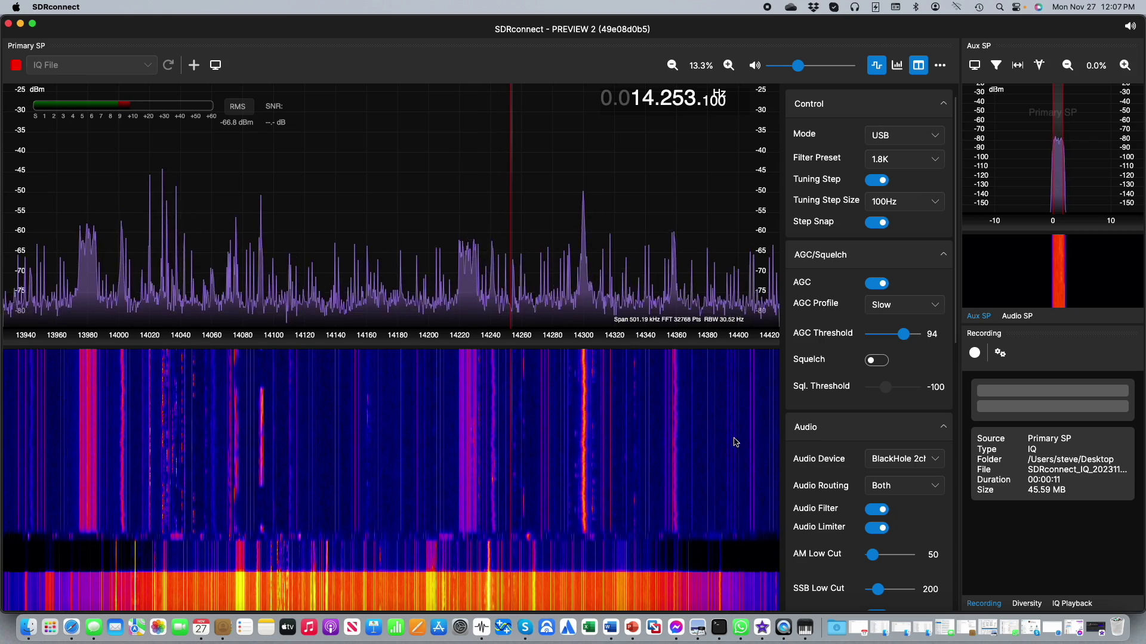
- Show the IQ Playback panel with the 27 November 2023, 12:06:49 recording details
{"action": "left_click", "coordinate": [1068, 604]}
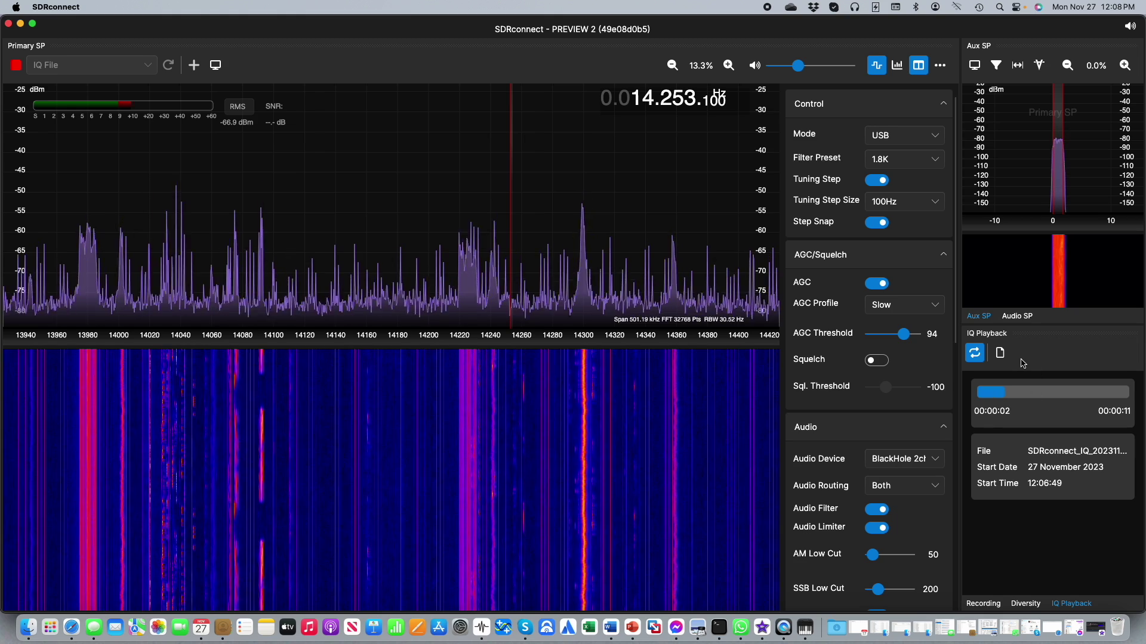
- Load and play the 7150000HZ IQ recording, zoom in once, then stop playback
{"action": "left_click", "coordinate": [1000, 355]}
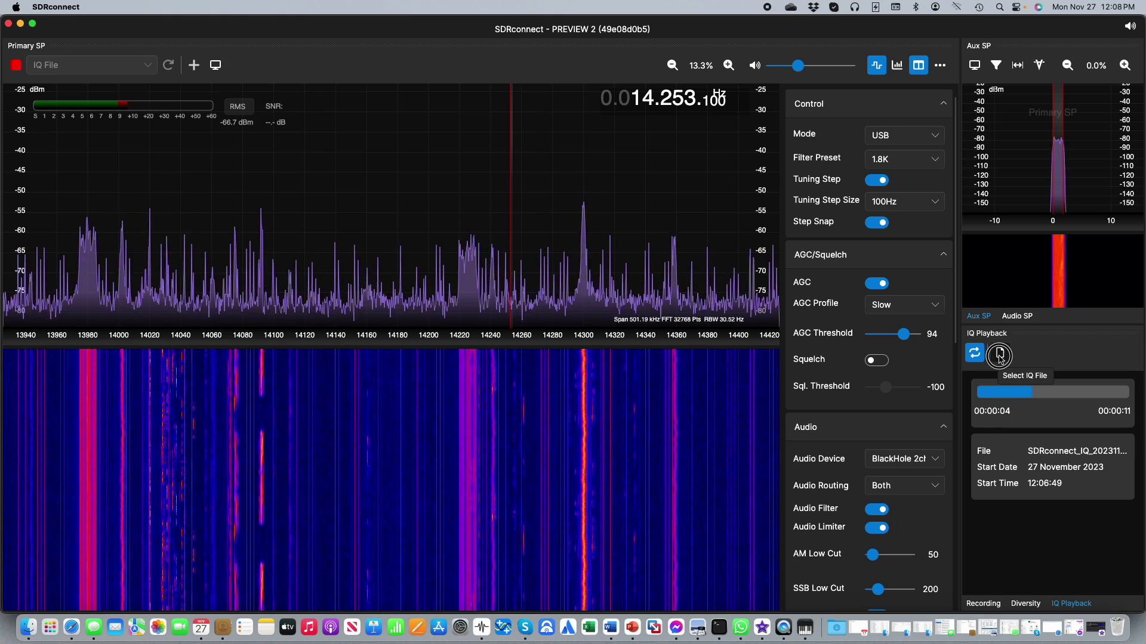
{"action": "scroll", "coordinate": [572, 344], "scroll_direction": "down", "scroll_amount": 5}
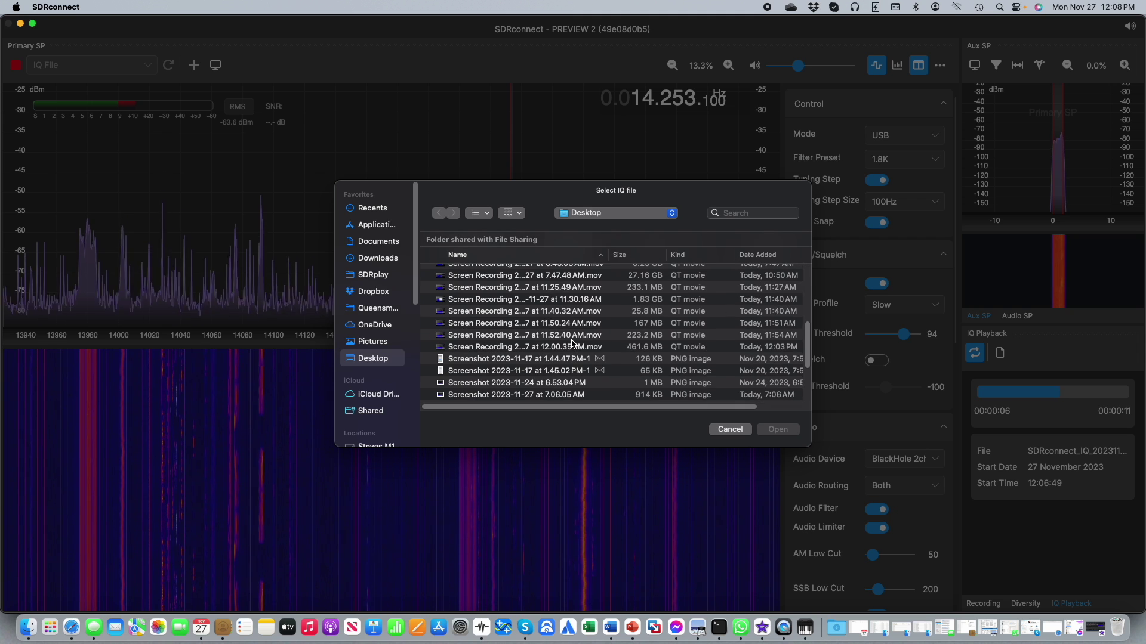
{"action": "scroll", "coordinate": [571, 339], "scroll_direction": "down", "scroll_amount": 5}
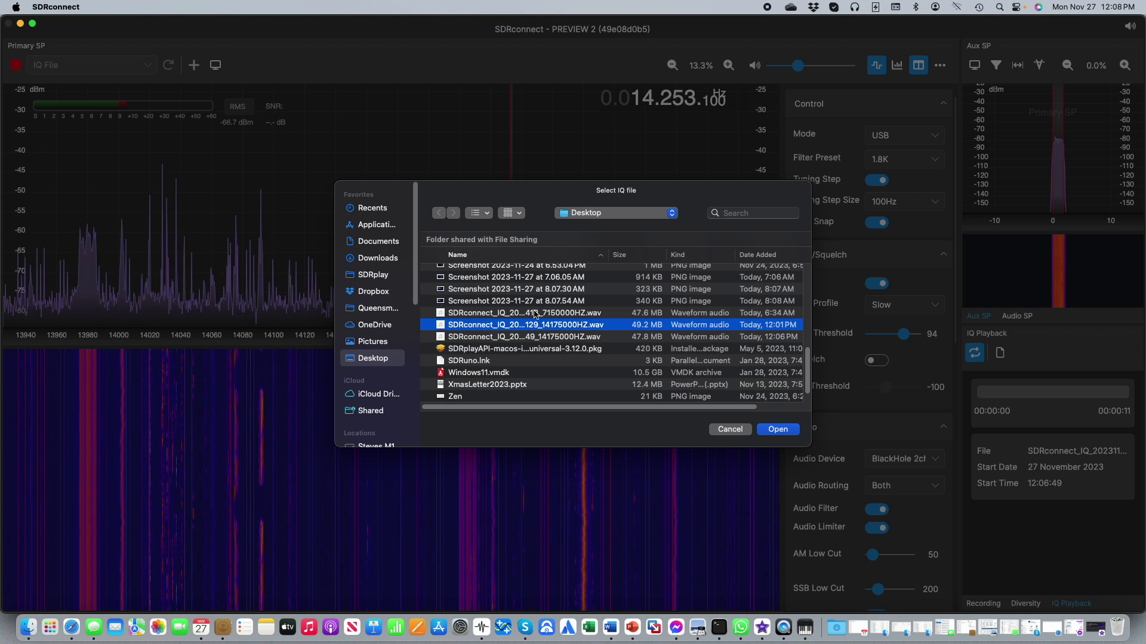
{"action": "left_click", "coordinate": [777, 430]}
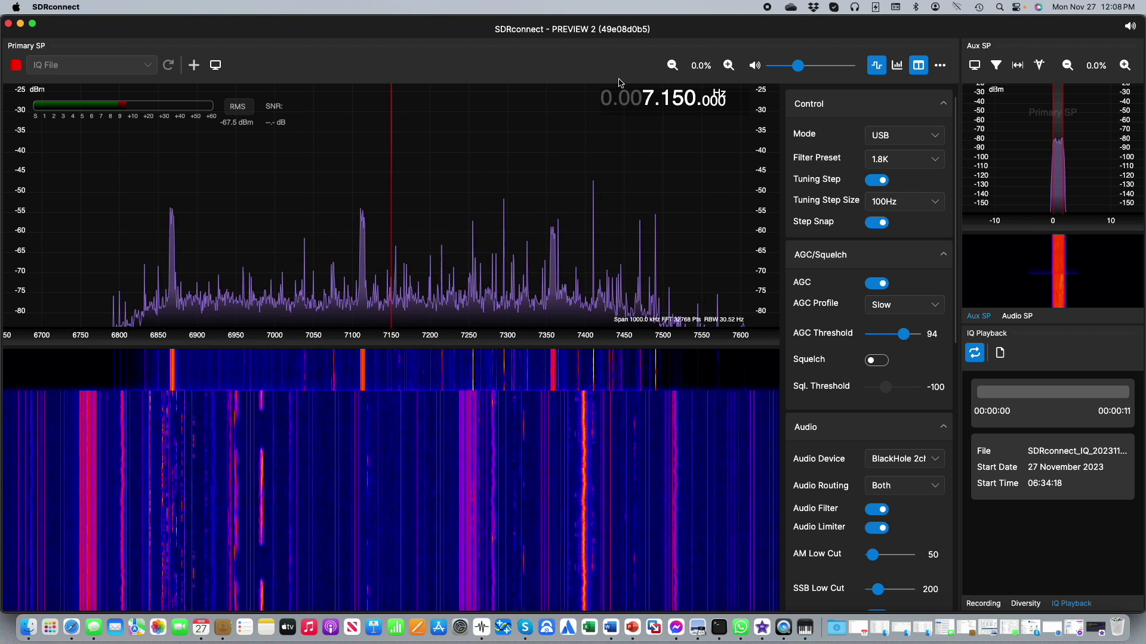
{"action": "left_click", "coordinate": [728, 66]}
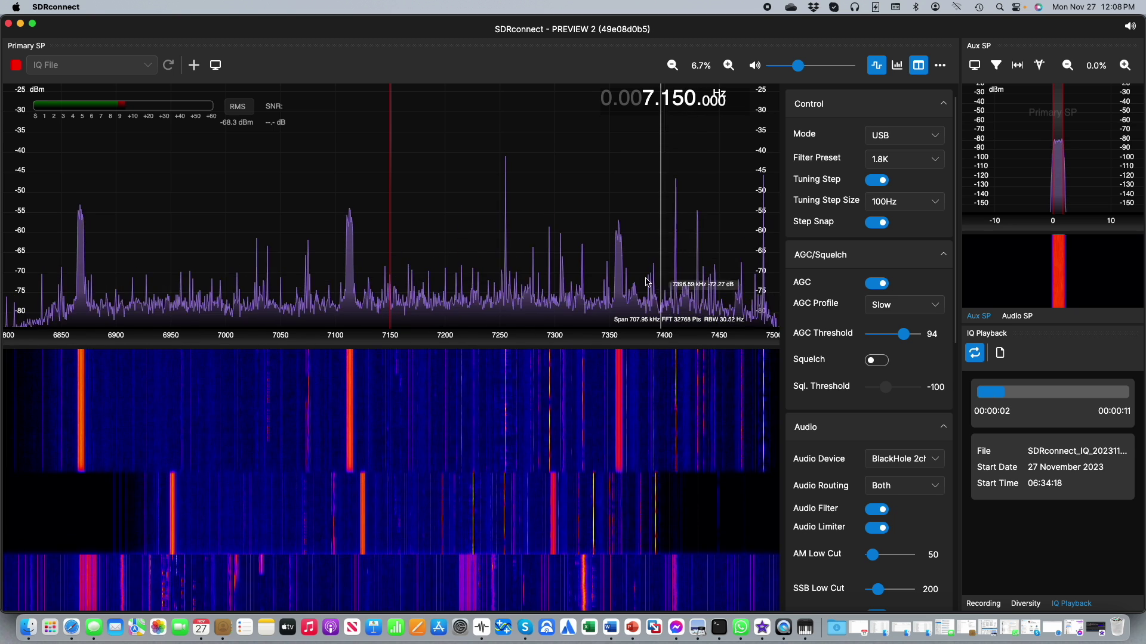
{"action": "left_click", "coordinate": [17, 66]}
- Switch the input source from the IQ file to the RSPdx and start live reception
{"action": "left_click", "coordinate": [147, 67]}
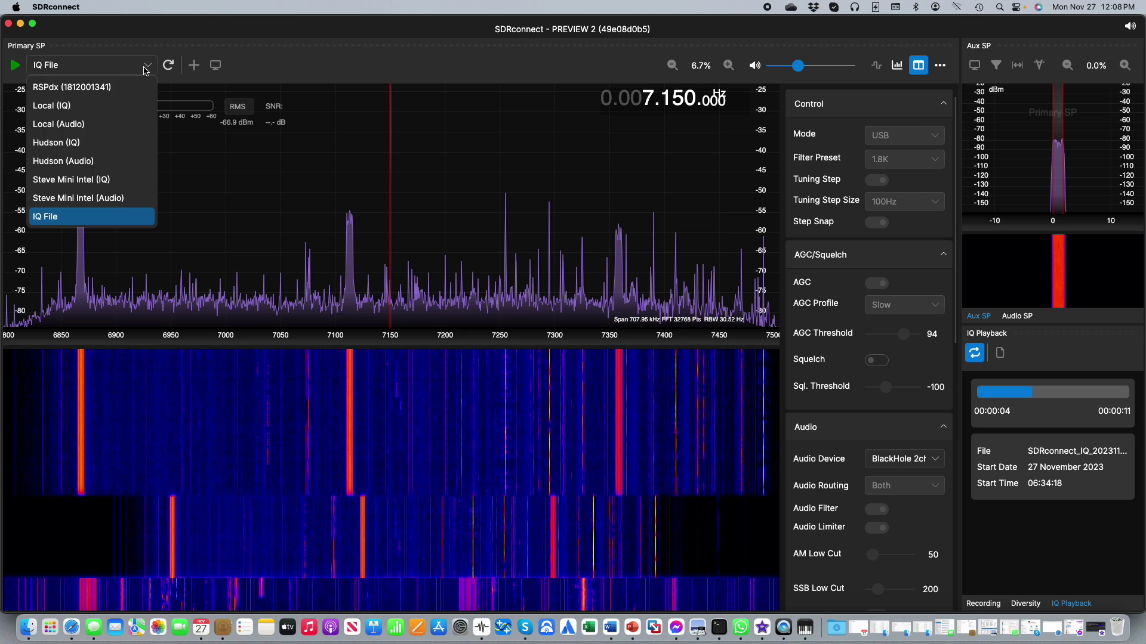
{"action": "left_click", "coordinate": [84, 91]}
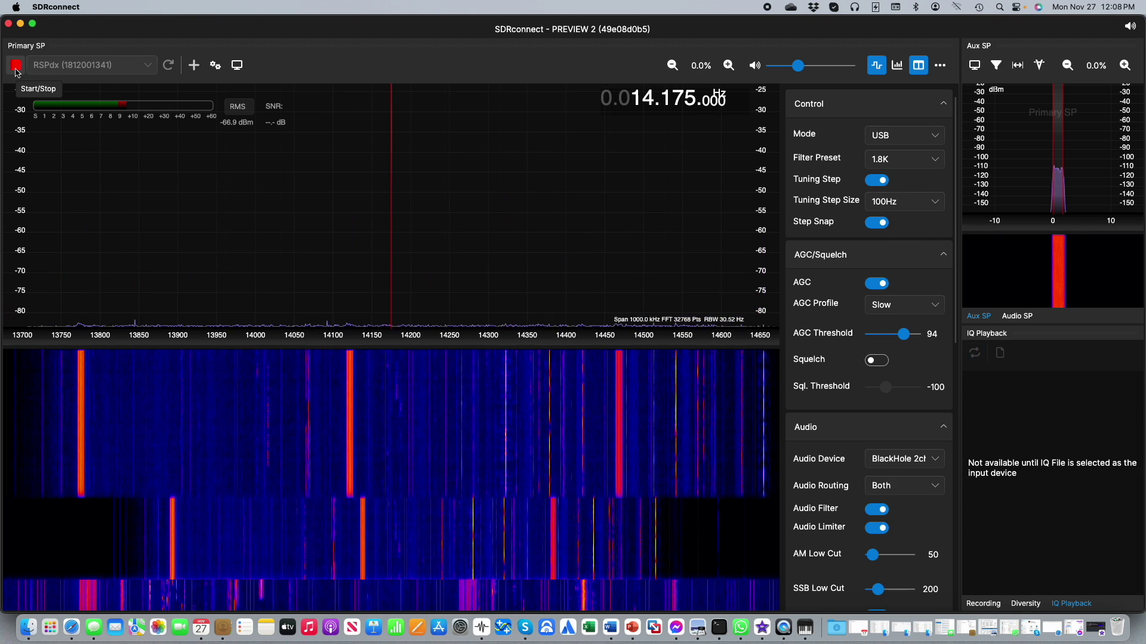
{"action": "left_click", "coordinate": [16, 66]}
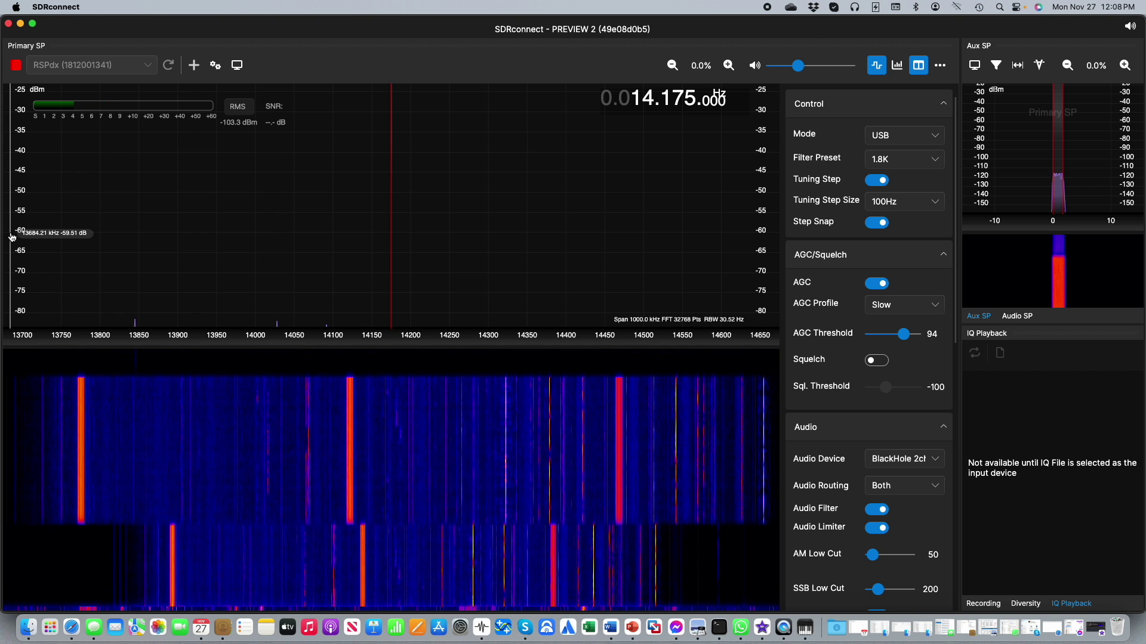
- Rescale the dBm axis to reveal the weak trace, then widen the Aux SP filter's upper edge
{"action": "left_click_drag", "start_coordinate": [12, 236], "coordinate": [20, 192]}
{"action": "scroll", "coordinate": [844, 482], "scroll_direction": "down", "scroll_amount": 5}
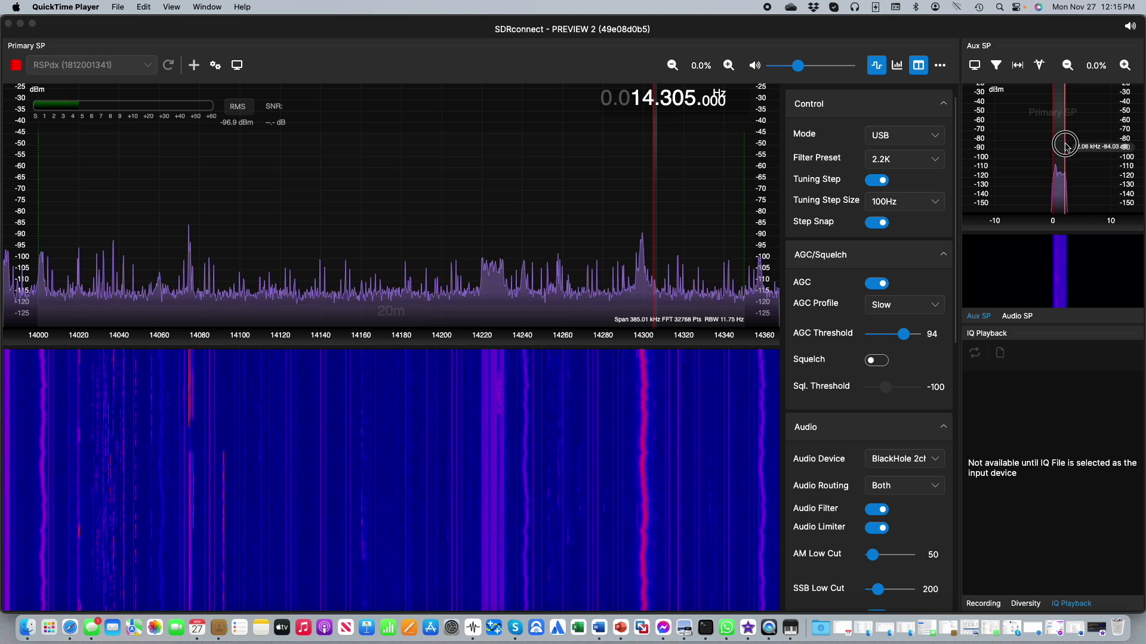
{"action": "left_click_drag", "start_coordinate": [1067, 148], "coordinate": [1092, 145]}
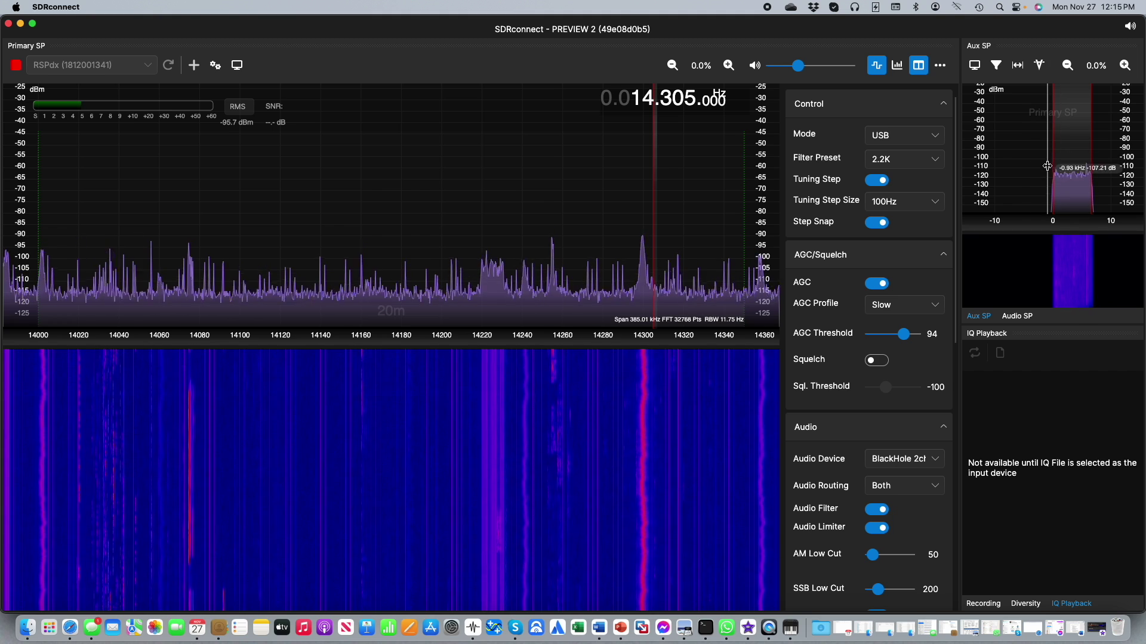
- Enable asymmetric filter edges, then move the Aux SP filter's right and left edges independently
{"action": "left_click", "coordinate": [1022, 71]}
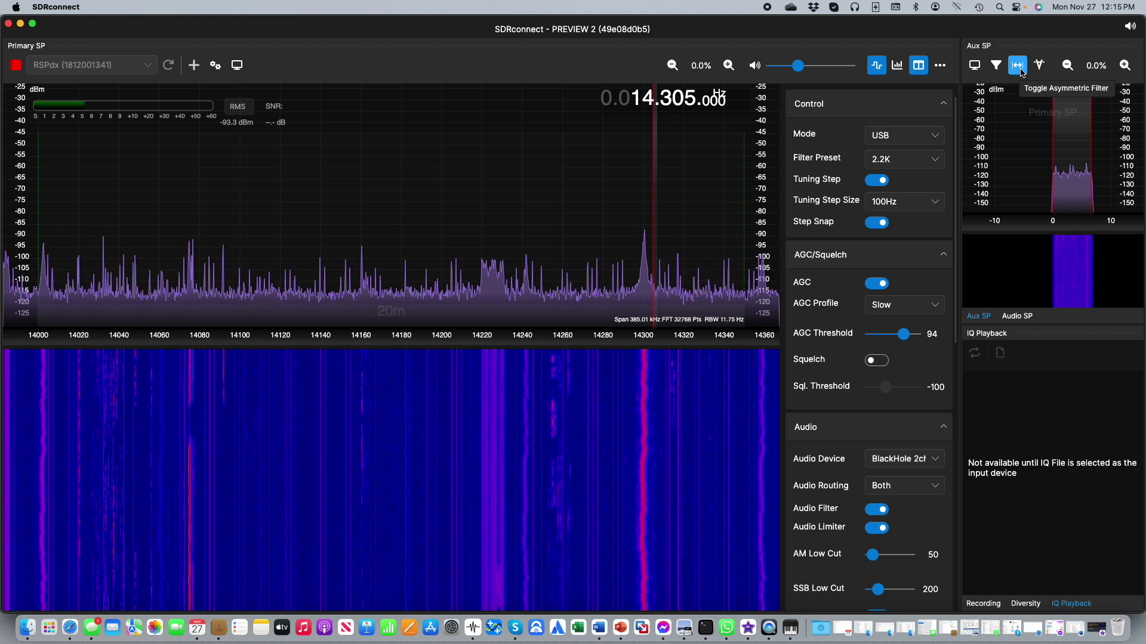
{"action": "mouse_move", "coordinate": [1092, 139]}
{"action": "left_mouse_down"}
{"action": "mouse_move", "coordinate": [1115, 140]}
{"action": "mouse_move", "coordinate": [1088, 141]}
{"action": "left_mouse_up"}
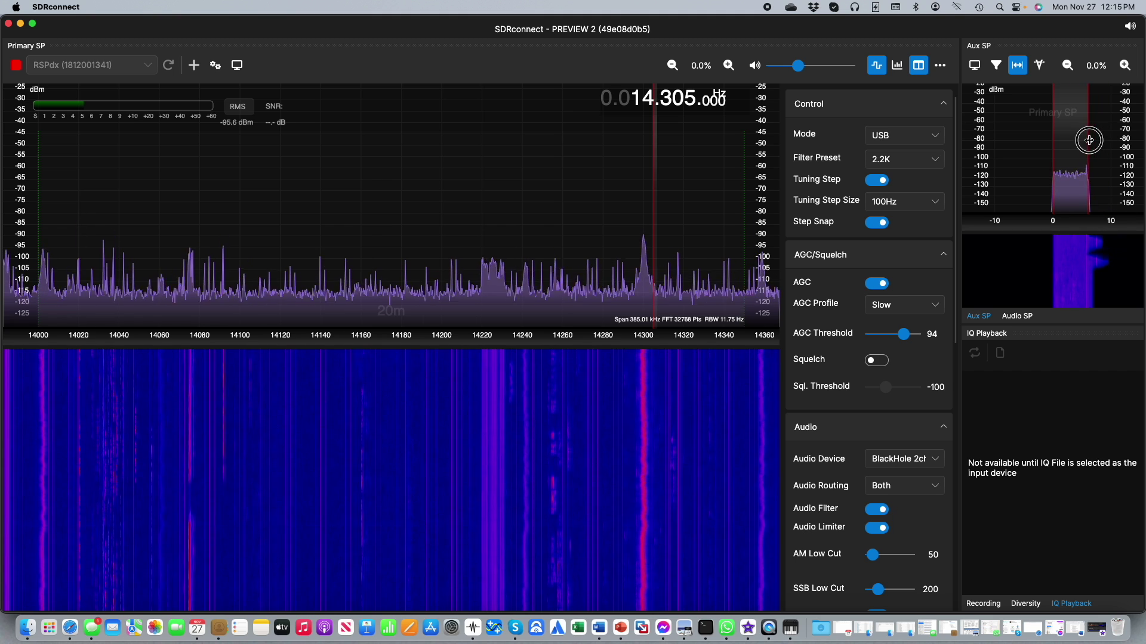
{"action": "left_click", "coordinate": [1053, 145]}
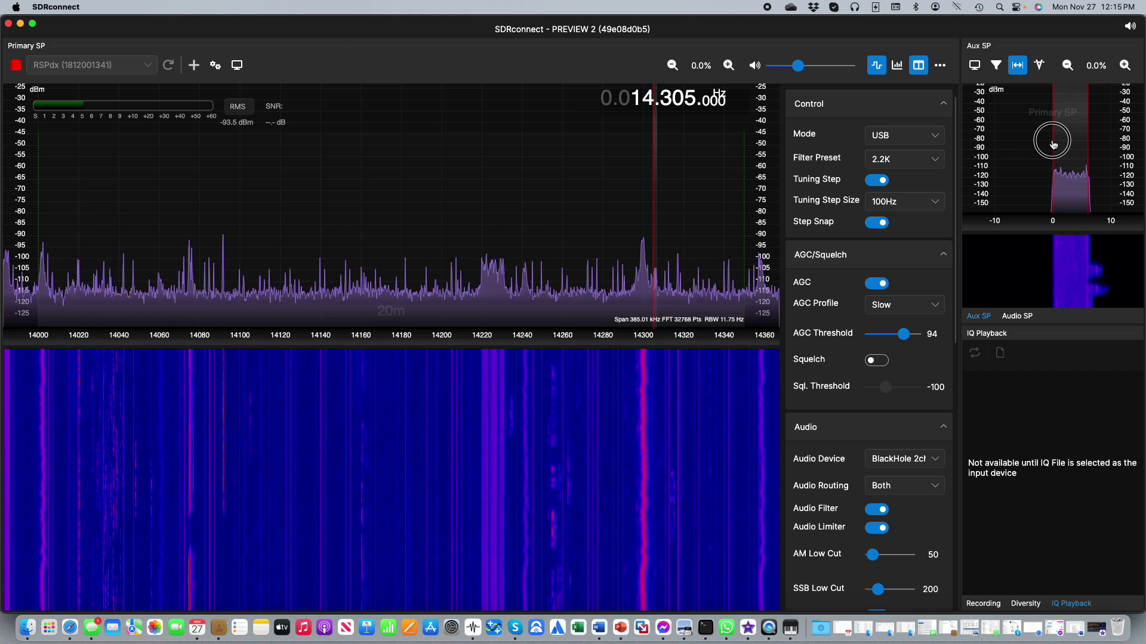
{"action": "mouse_move", "coordinate": [1053, 145]}
{"action": "left_mouse_down"}
{"action": "mouse_move", "coordinate": [1015, 135]}
{"action": "mouse_move", "coordinate": [1050, 133]}
{"action": "left_mouse_up"}
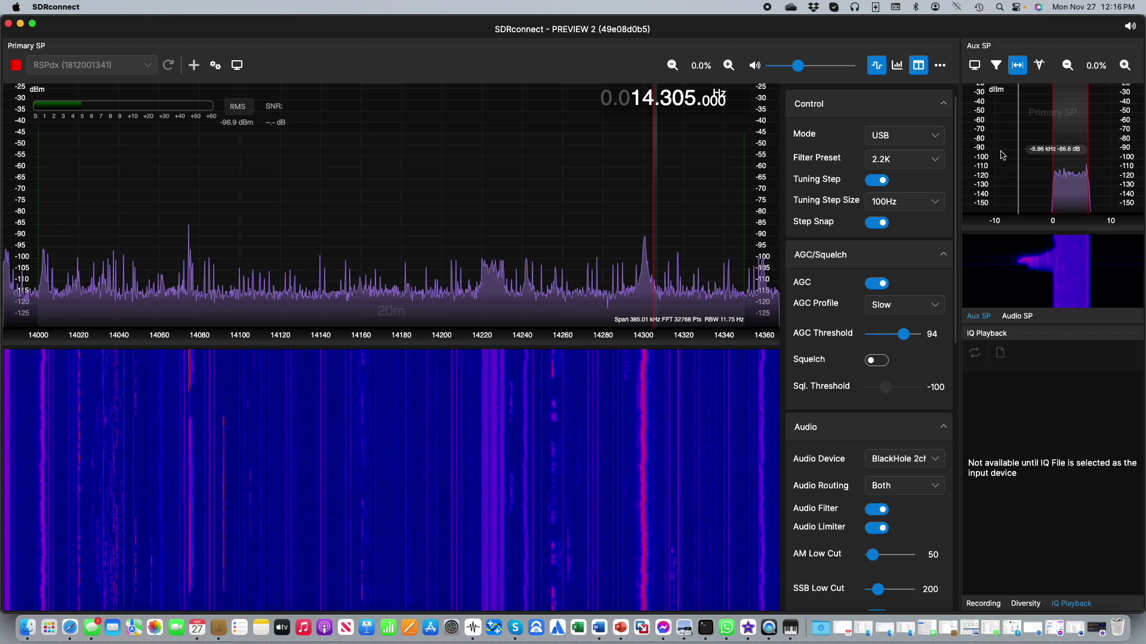
{"action": "left_click", "coordinate": [934, 159]}
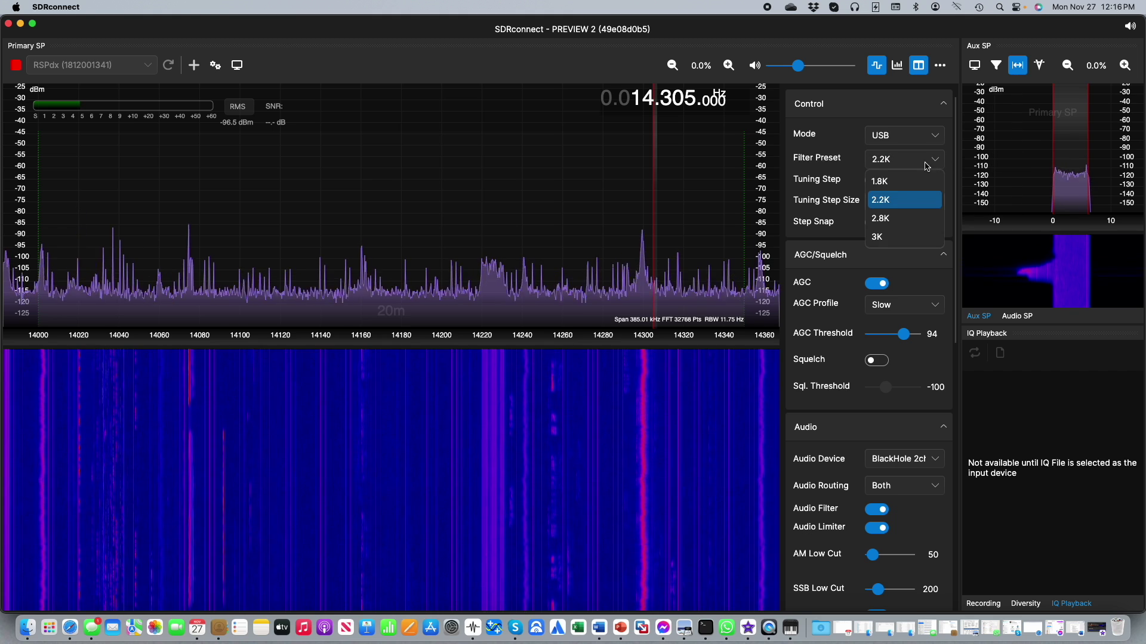
- Apply the 2.8K filter preset and switch the band group to Broadcast Bands
{"action": "left_click", "coordinate": [883, 221]}
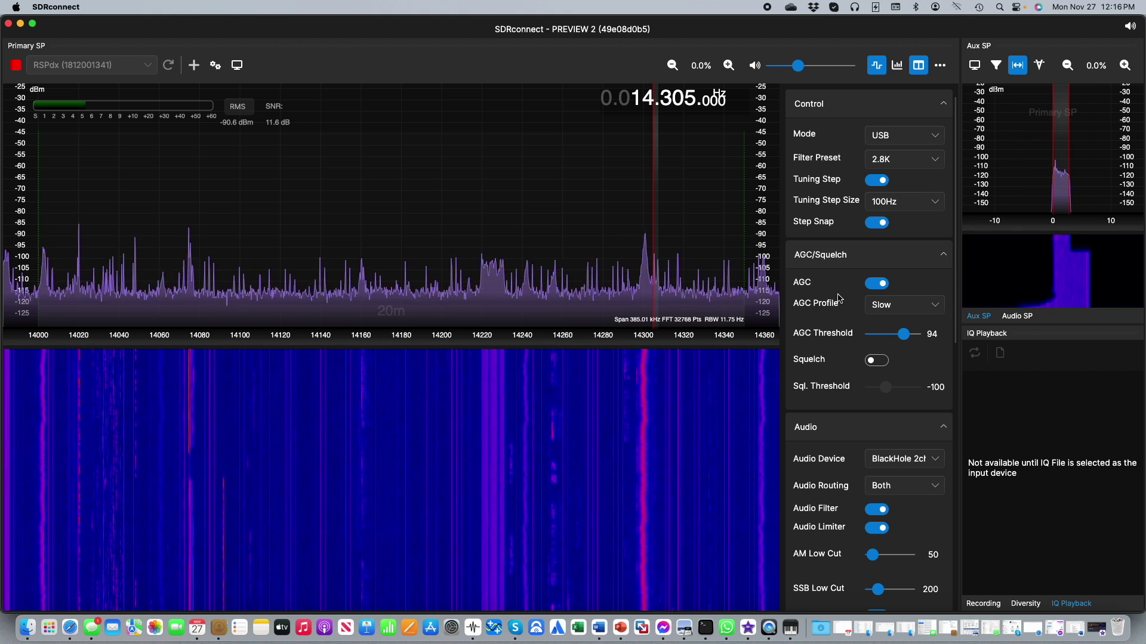
{"action": "scroll", "coordinate": [839, 299], "scroll_direction": "down", "scroll_amount": 12}
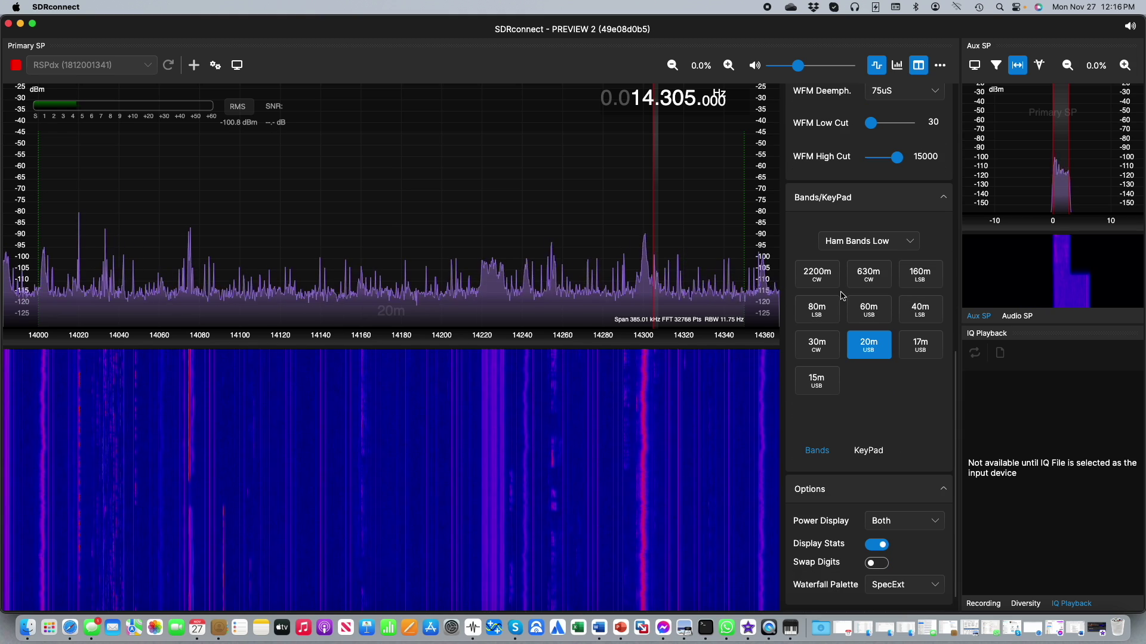
{"action": "left_click", "coordinate": [869, 241]}
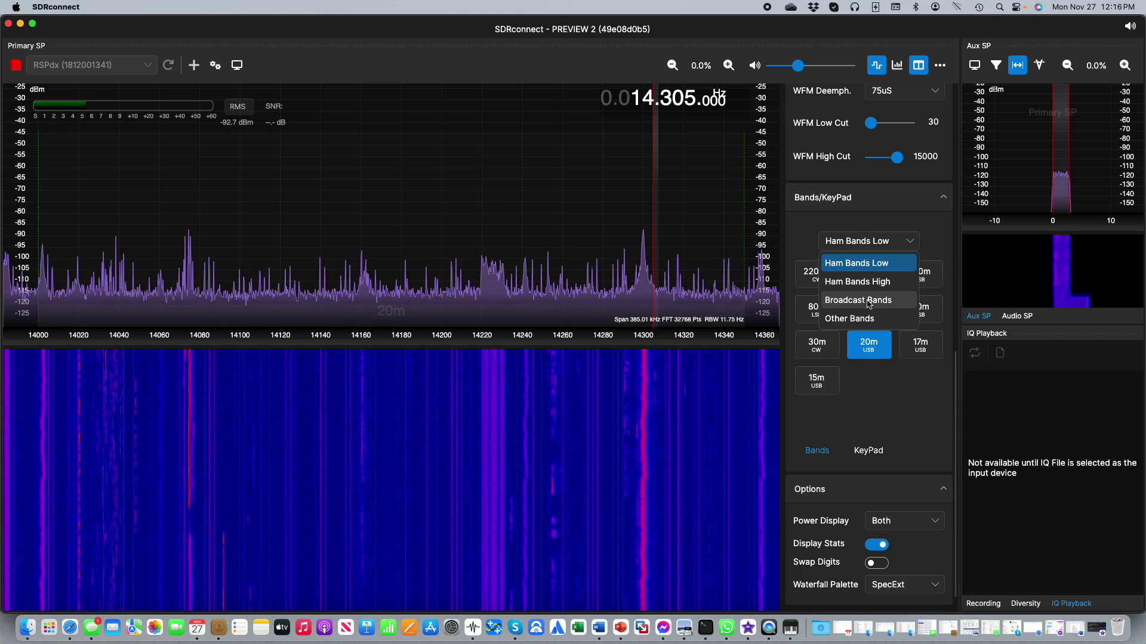
{"action": "left_click", "coordinate": [859, 299]}
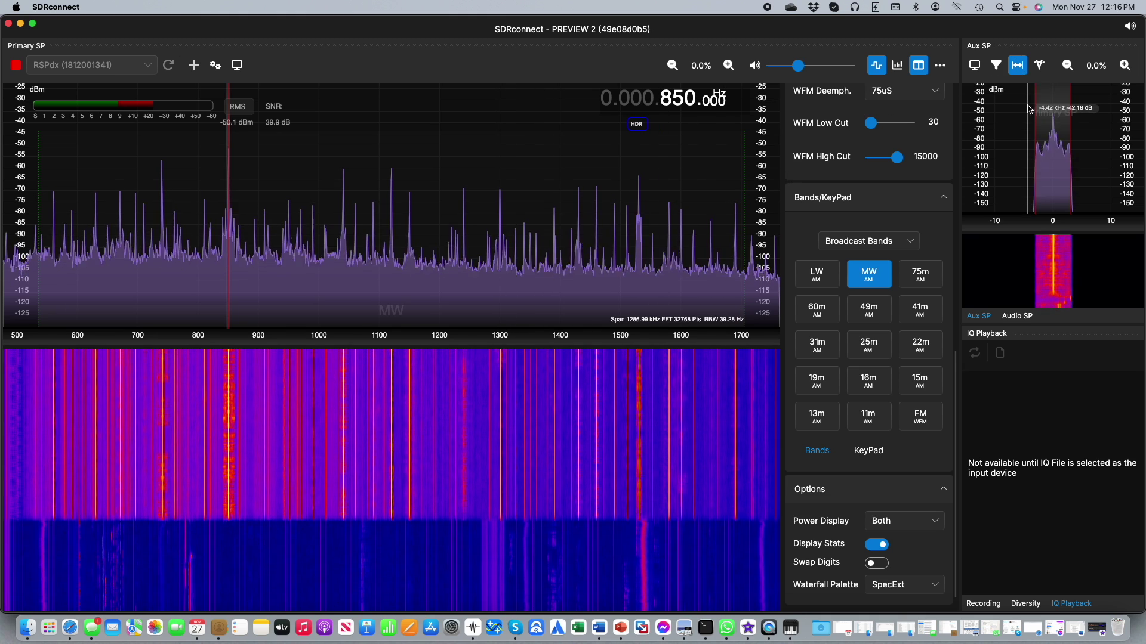
- Widen the Aux SP passband on one side, then link the edges and widen both sides evenly
{"action": "left_click_drag", "start_coordinate": [1037, 108], "coordinate": [1083, 105]}
{"action": "left_click", "coordinate": [1018, 65]}
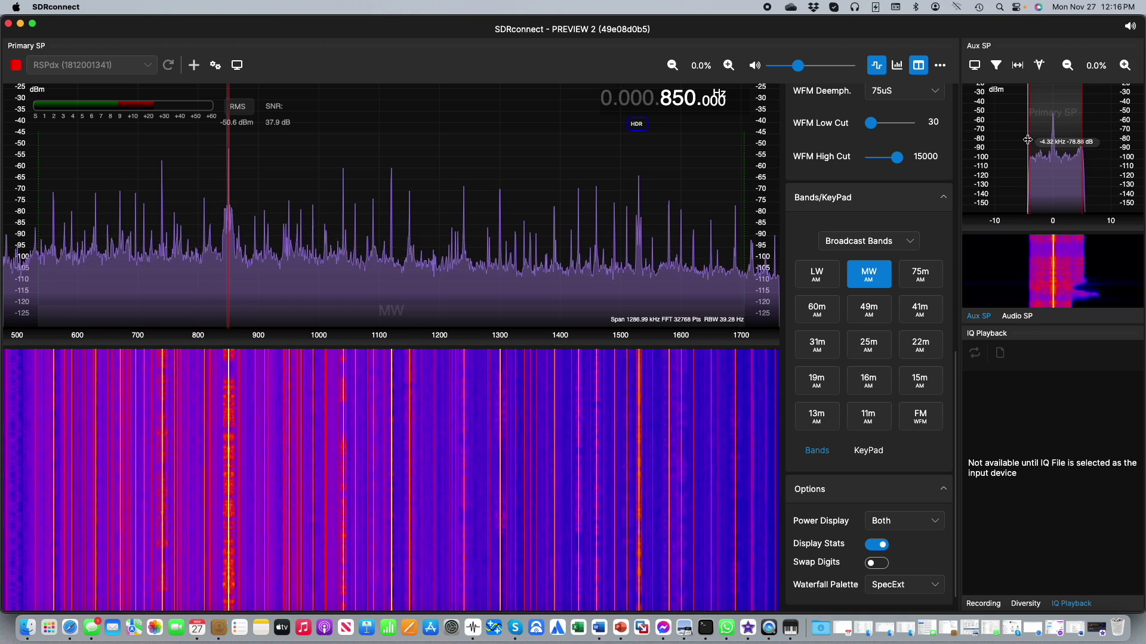
{"action": "left_click_drag", "start_coordinate": [1026, 109], "coordinate": [1017, 140]}
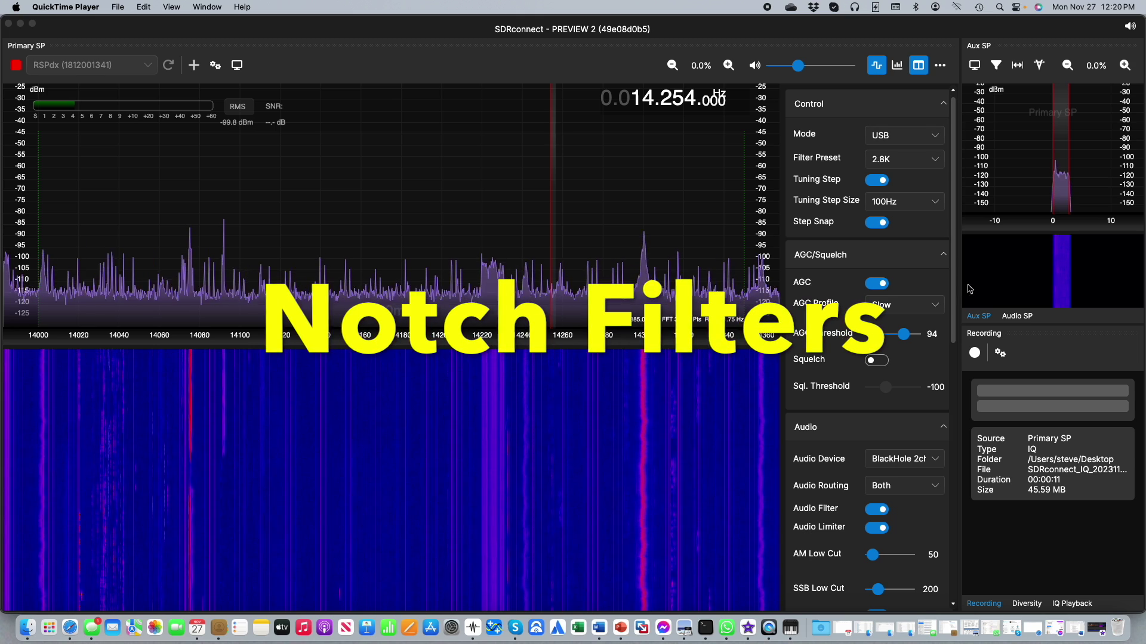
- Drag the Primary/Aux divider left to widen the Aux SP panel, and zoom its spectrum to 20%
{"action": "left_click", "coordinate": [1007, 282]}
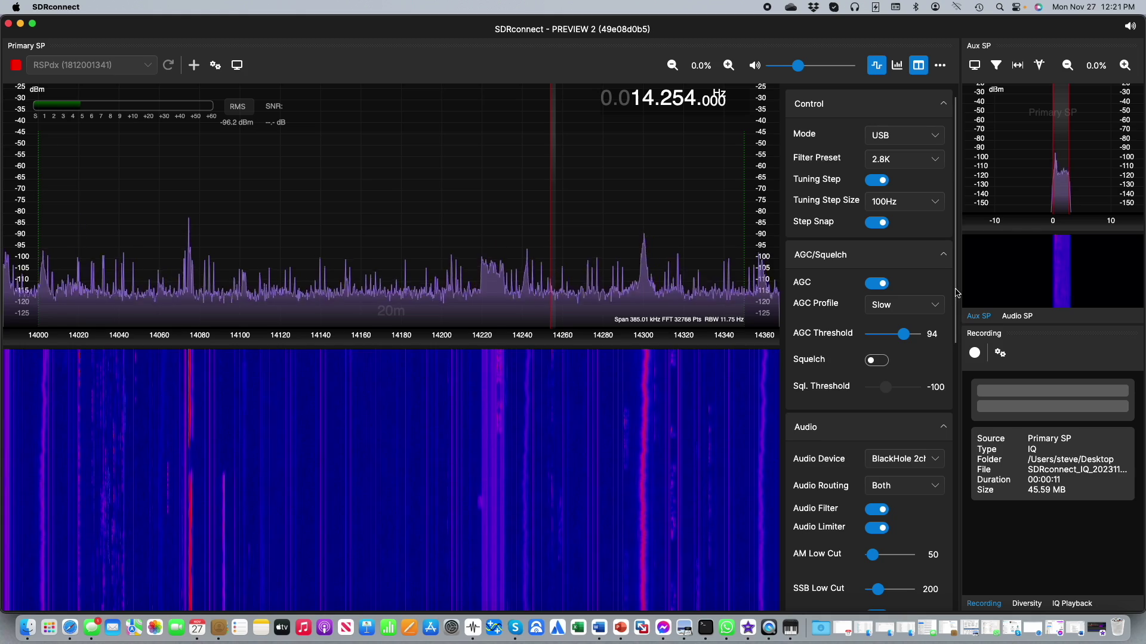
{"action": "left_click_drag", "start_coordinate": [960, 288], "coordinate": [770, 296]}
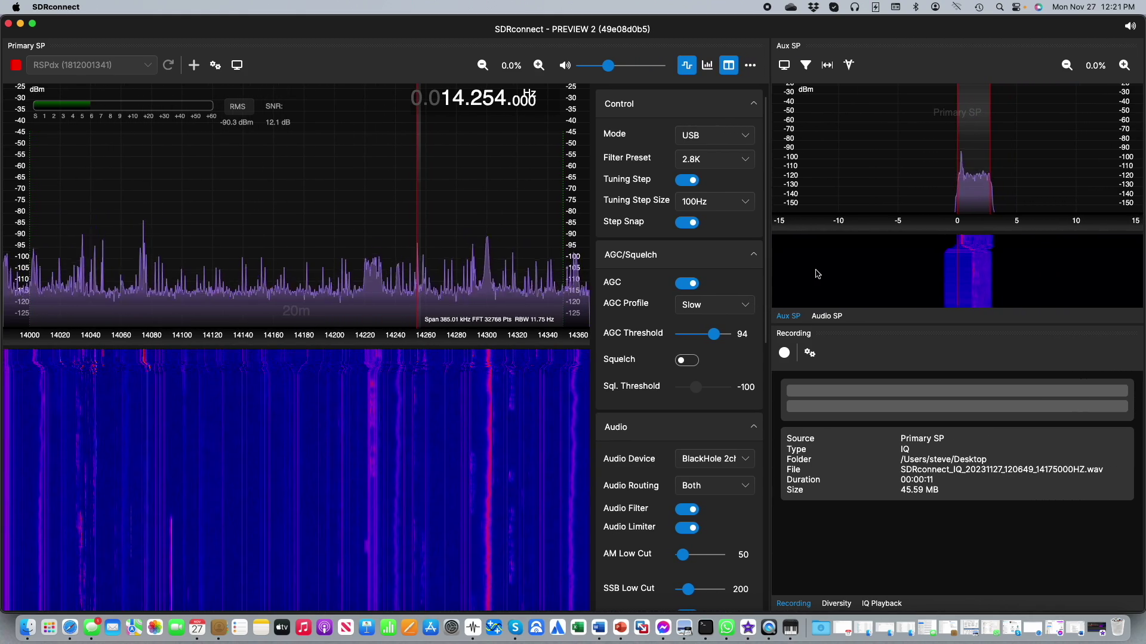
{"action": "left_click", "coordinate": [1122, 71]}
{"action": "left_click", "coordinate": [1125, 70]}
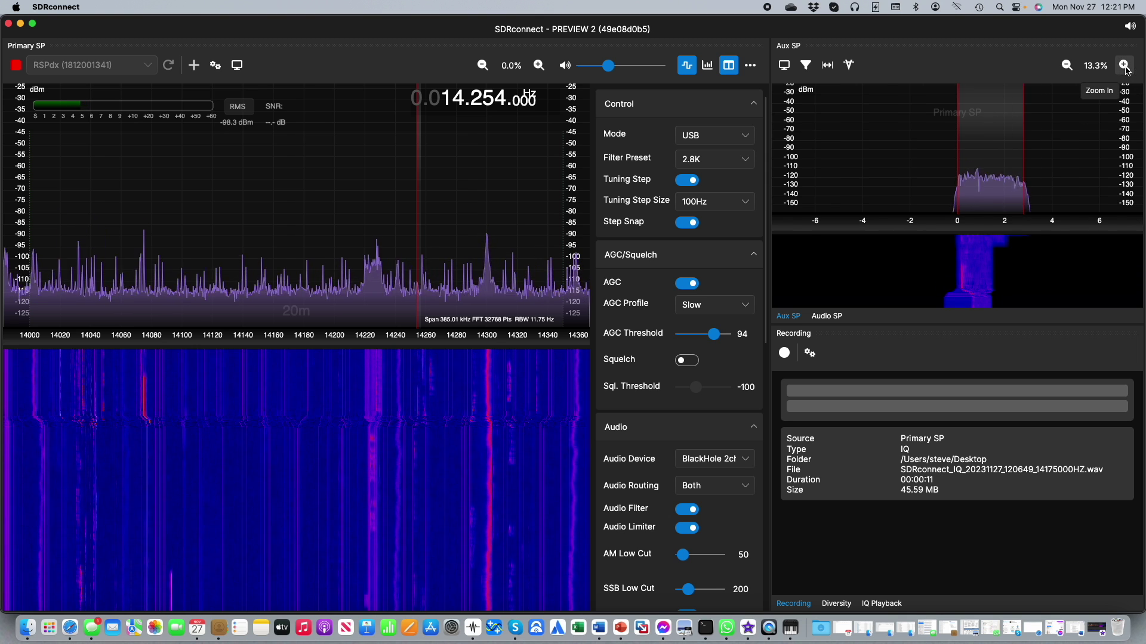
{"action": "left_click", "coordinate": [1125, 66]}
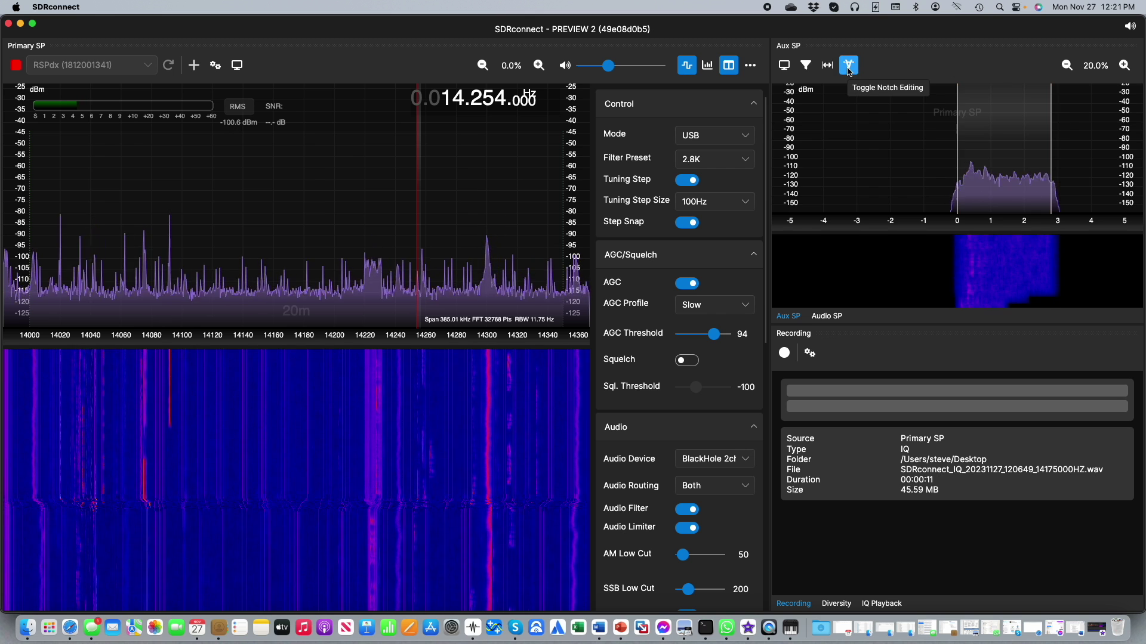
- Turn on notch editing and place a notch inside the Aux SP passband
{"action": "left_click", "coordinate": [849, 67]}
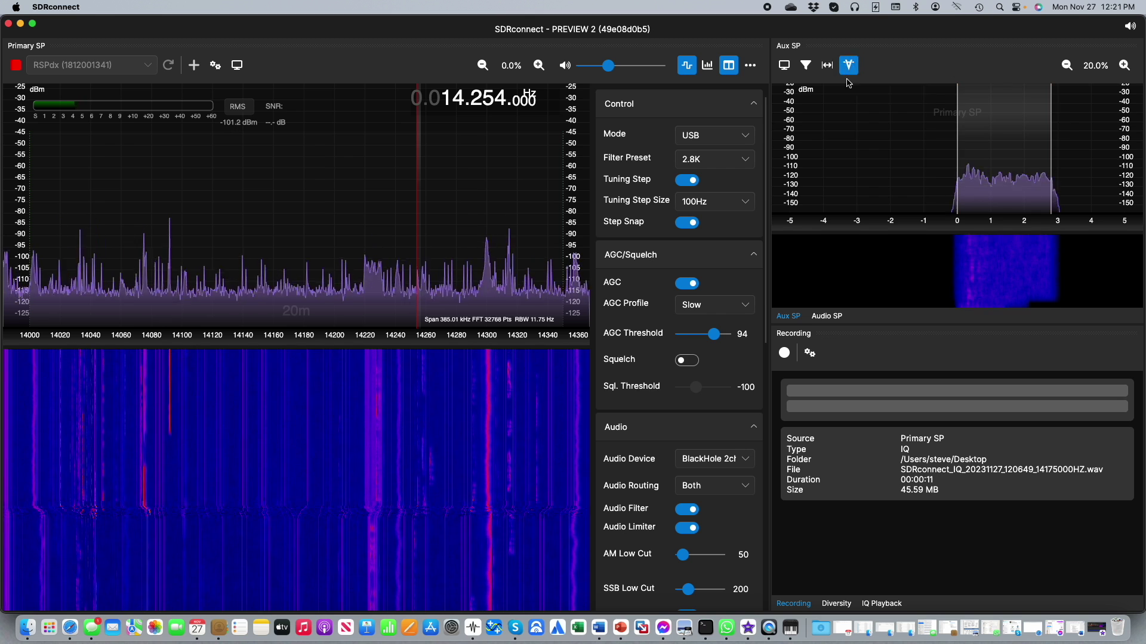
{"action": "left_click", "coordinate": [1026, 144]}
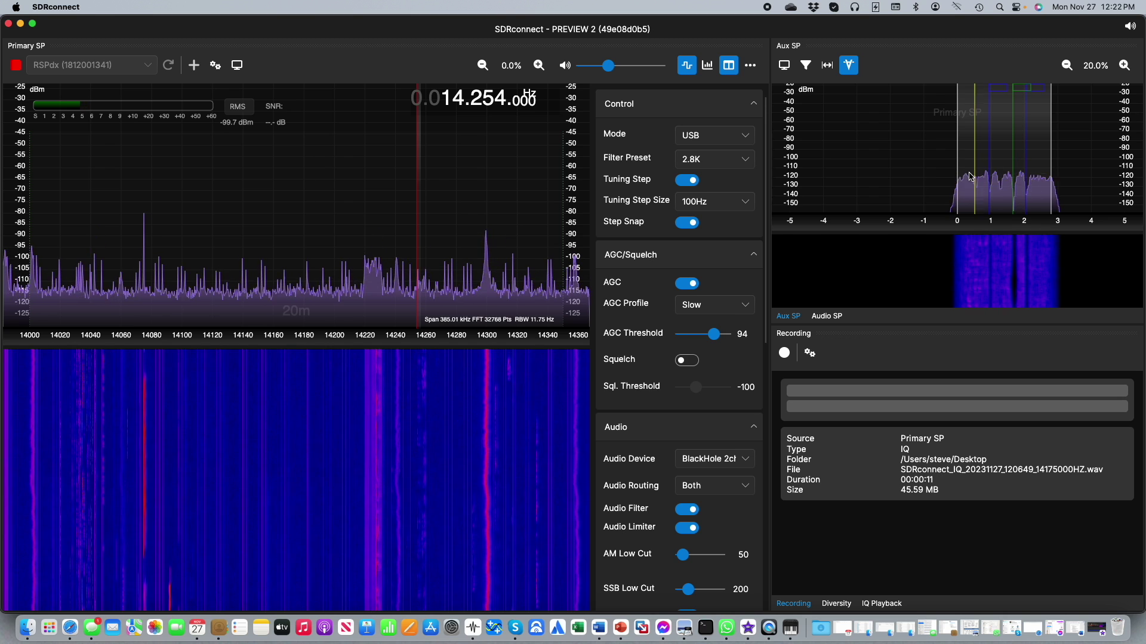
- Slide the Aux SP notch markers higher in frequency within the passband
{"action": "left_click_drag", "start_coordinate": [974, 169], "coordinate": [989, 169]}
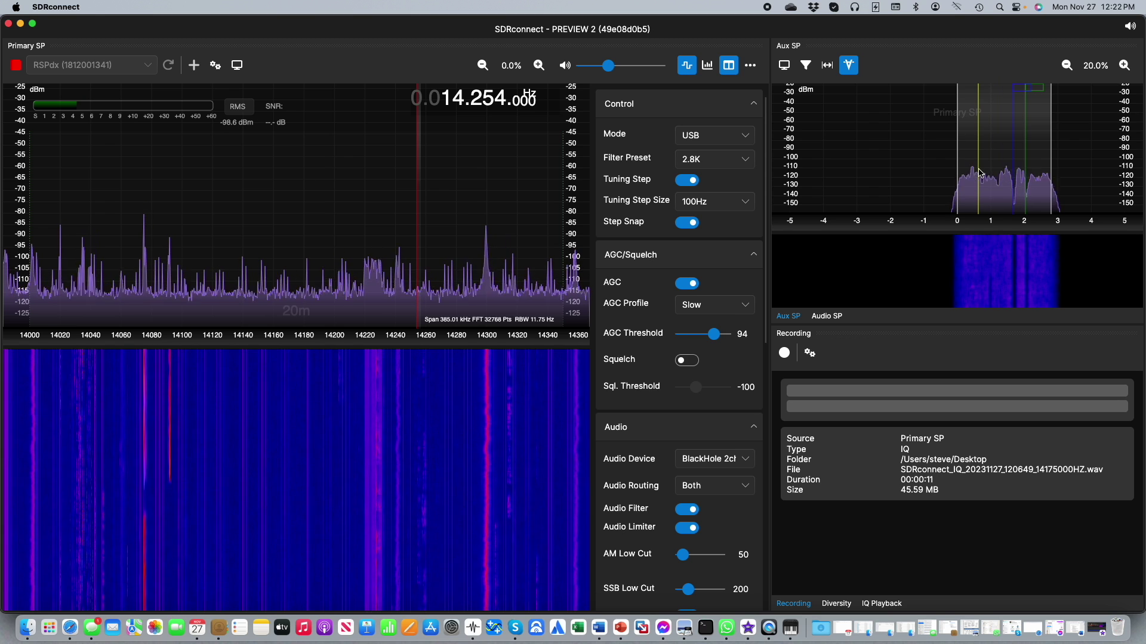
{"action": "left_click_drag", "start_coordinate": [980, 172], "coordinate": [990, 169]}
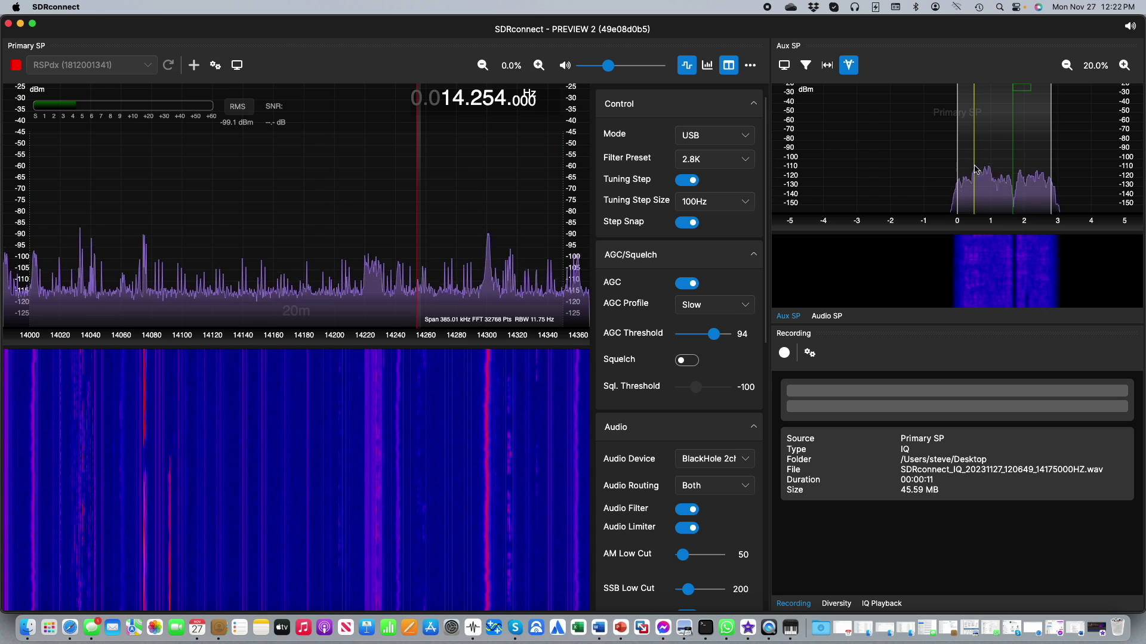
- Move a notch below the passband and toggle the full-width prefilter view on and off
{"action": "left_click", "coordinate": [941, 172]}
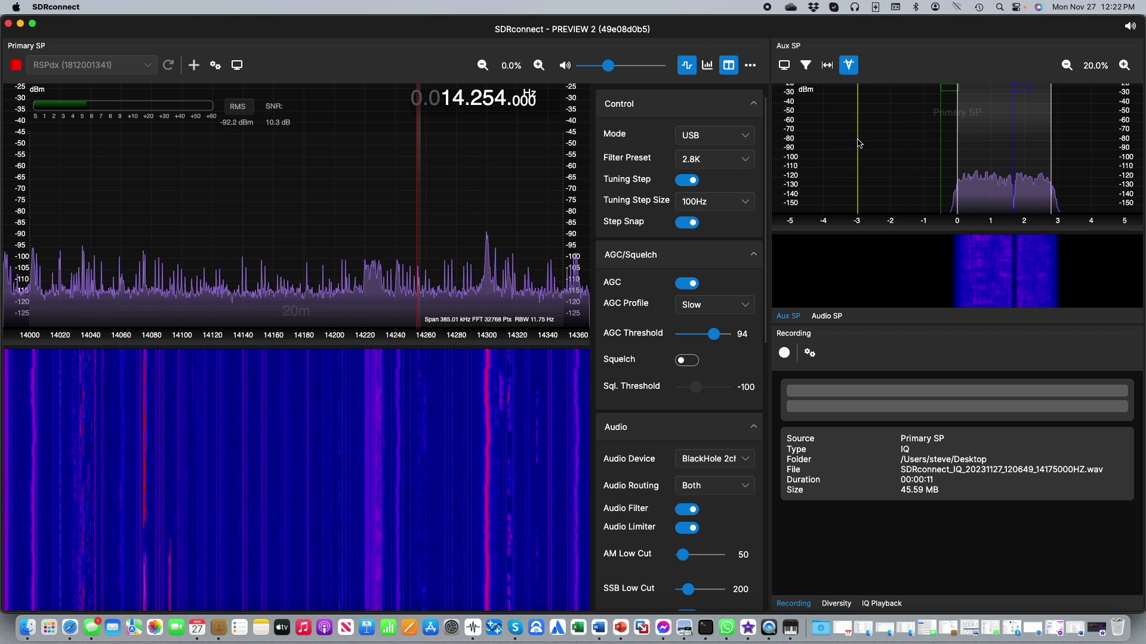
{"action": "left_click", "coordinate": [807, 66]}
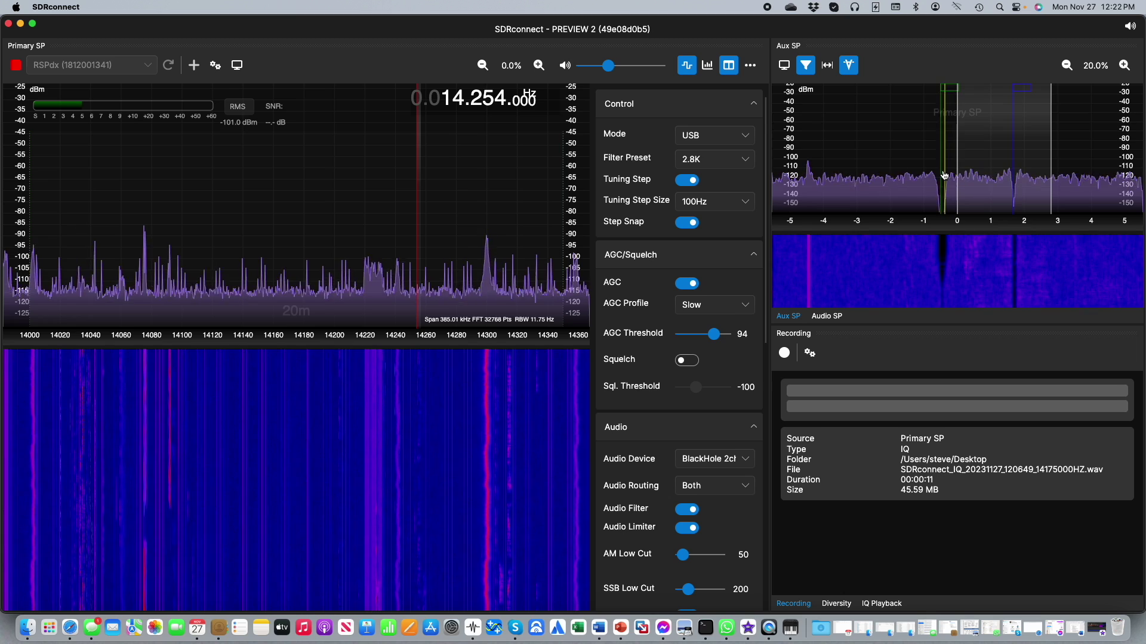
{"action": "left_click", "coordinate": [941, 176]}
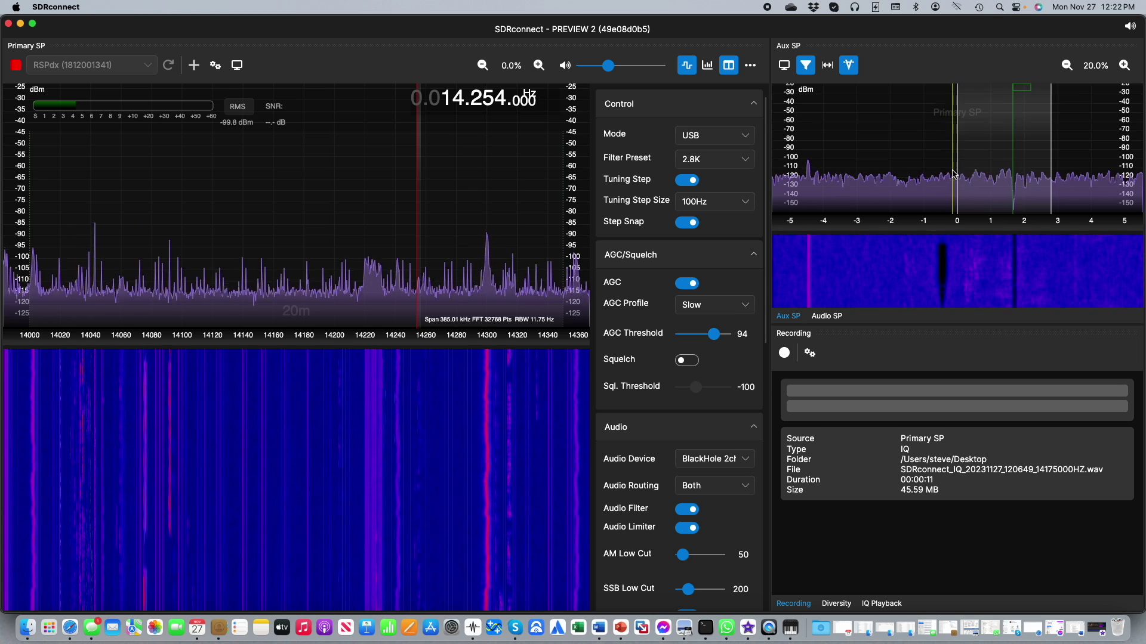
{"action": "left_click", "coordinate": [813, 71]}
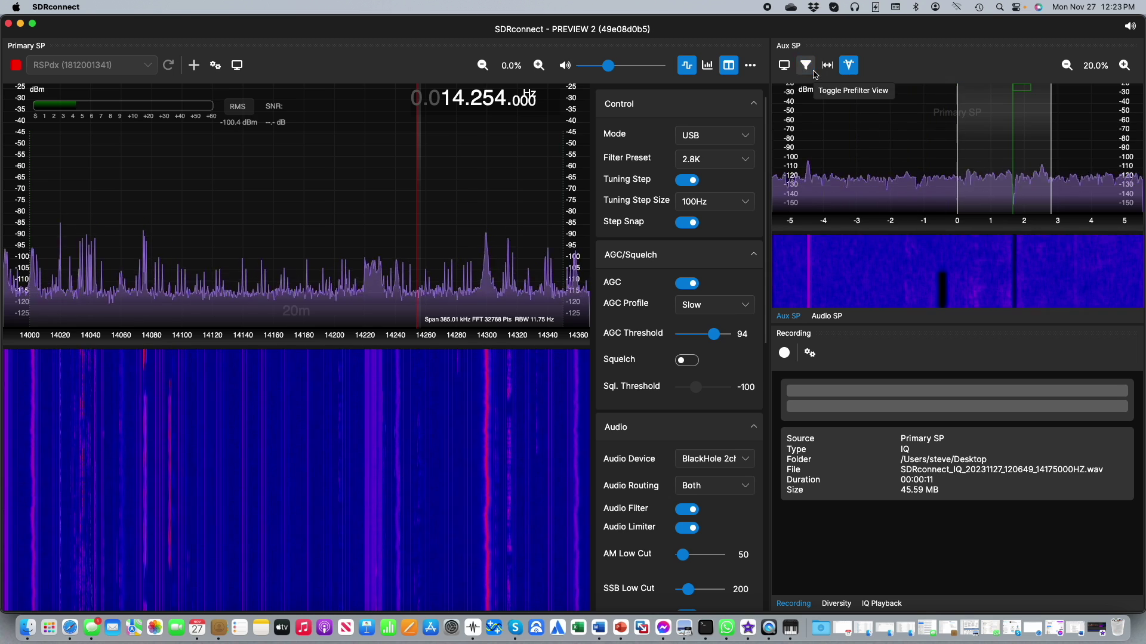
- Step the notch through +0.2, +1.0, +1.35 and +2.3 kHz, finally settling near +1.8 kHz
{"action": "left_click", "coordinate": [963, 148]}
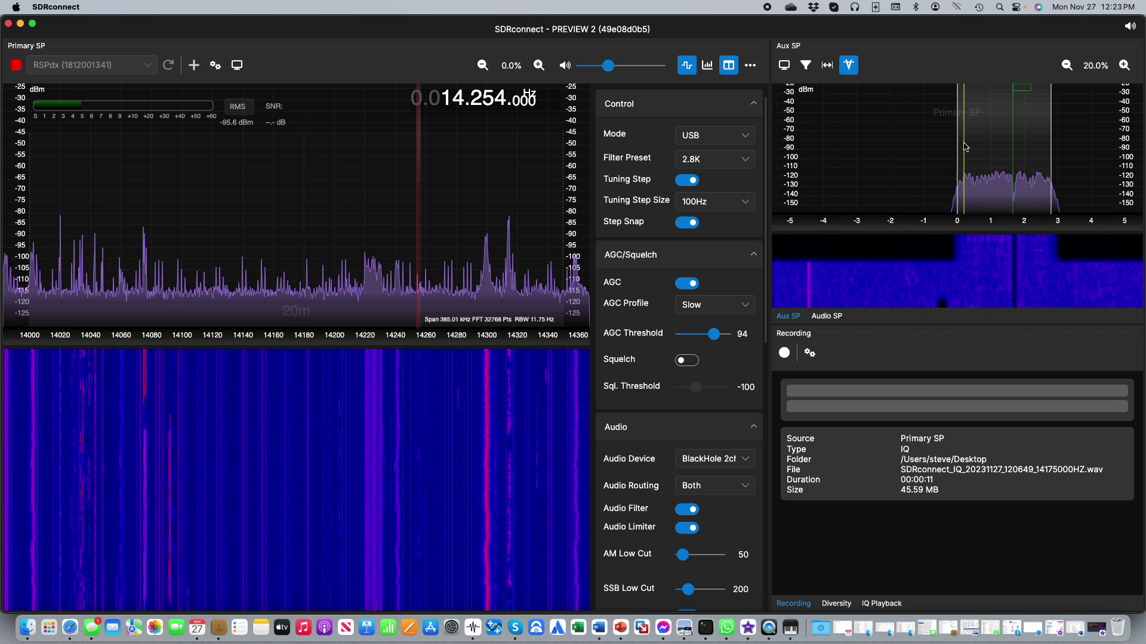
{"action": "left_click", "coordinate": [993, 150]}
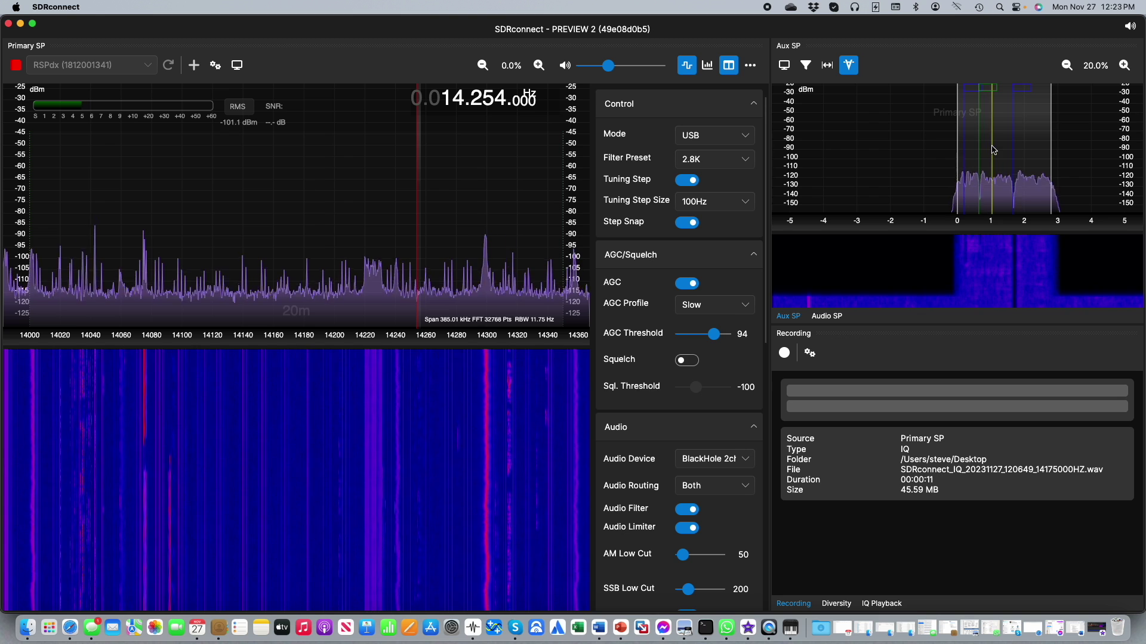
{"action": "left_click", "coordinate": [1015, 141]}
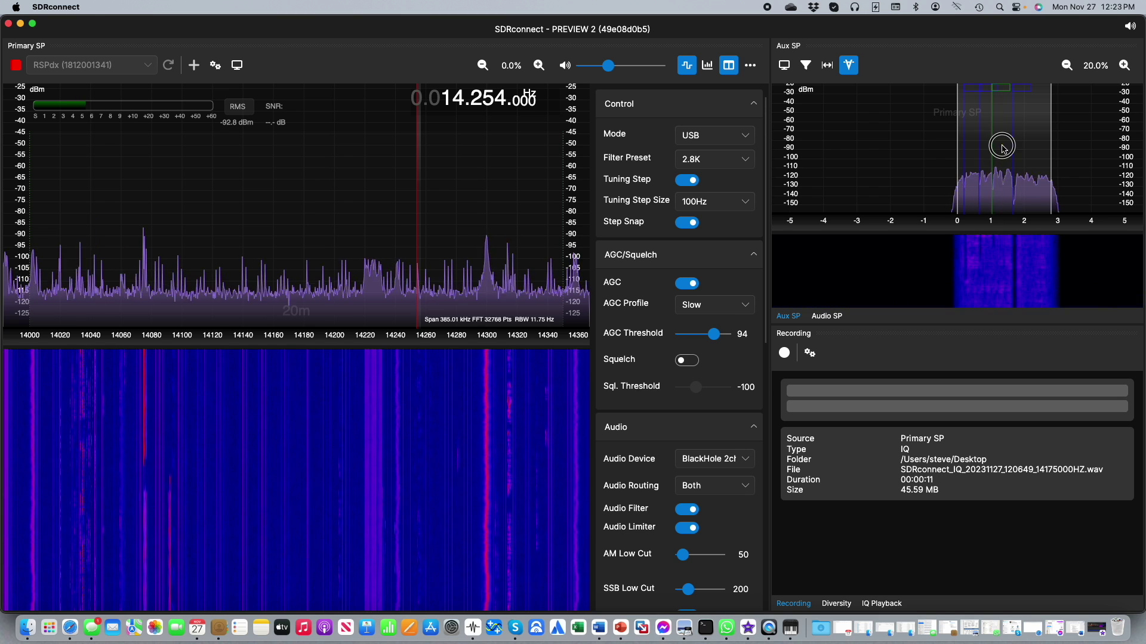
{"action": "left_click", "coordinate": [1036, 143]}
{"action": "left_click", "coordinate": [1032, 169]}
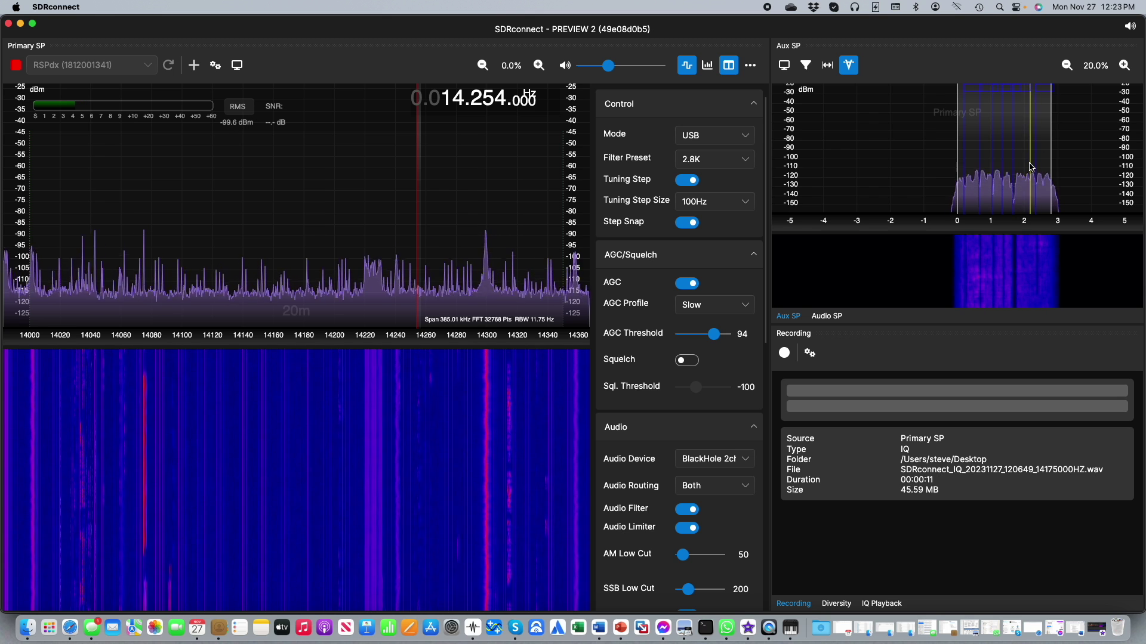
{"action": "left_click_drag", "start_coordinate": [1033, 168], "coordinate": [1018, 168]}
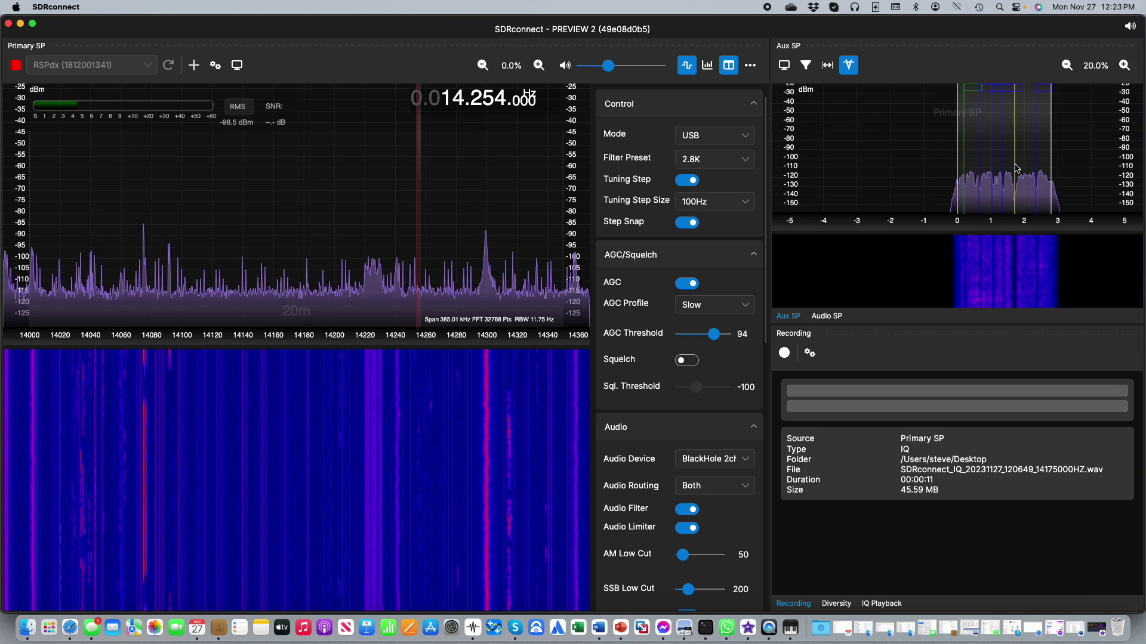